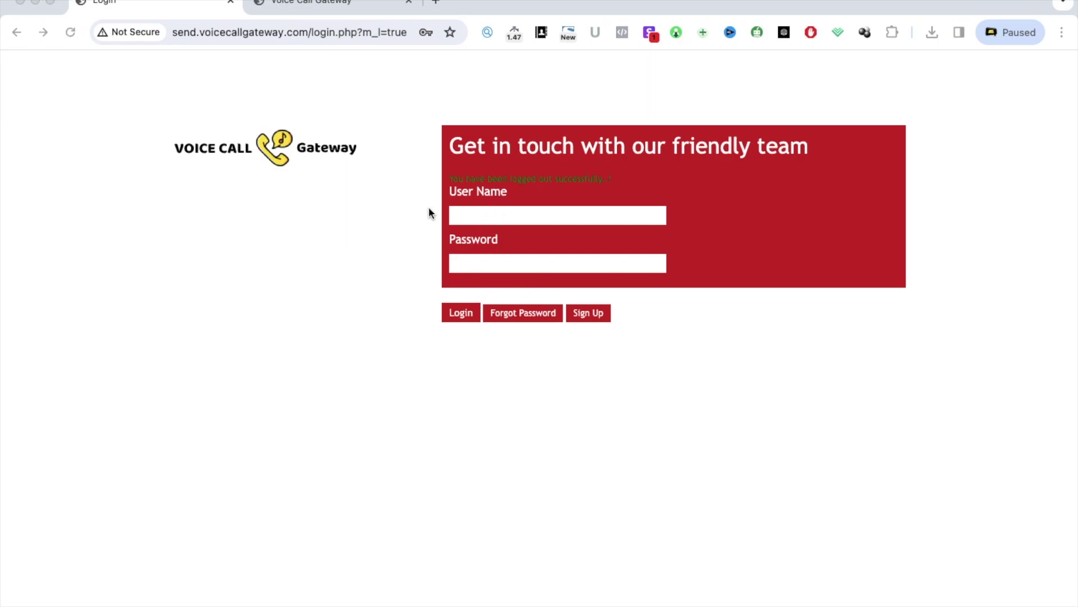
Switch from the login tab to the signed-in Compose Voice Message page
click(341, 12)
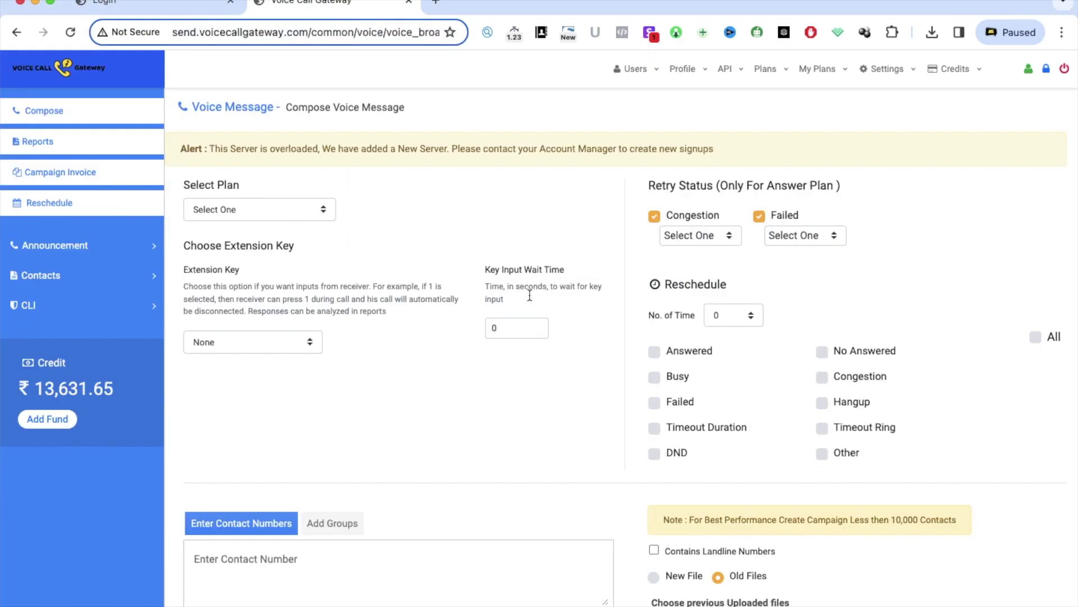
scroll(678, 317, down, 3)
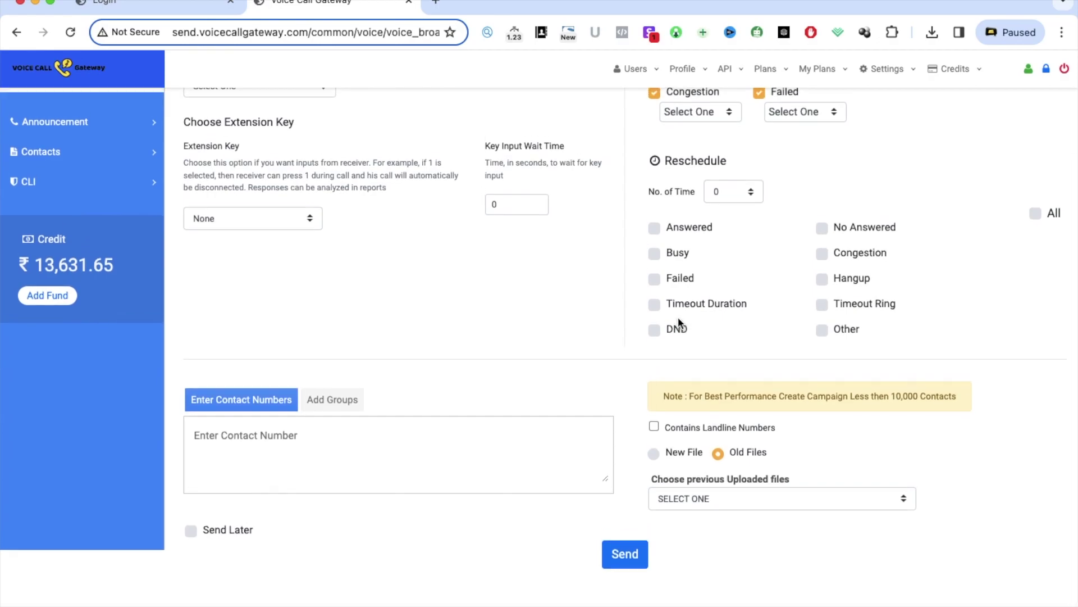
scroll(678, 317, up, 3)
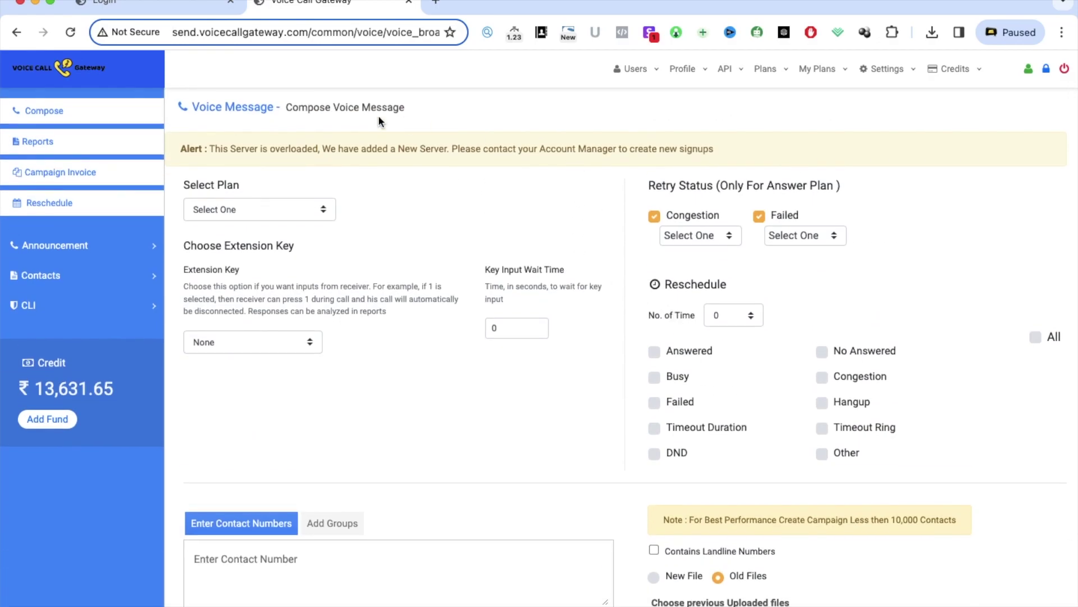
click(428, 155)
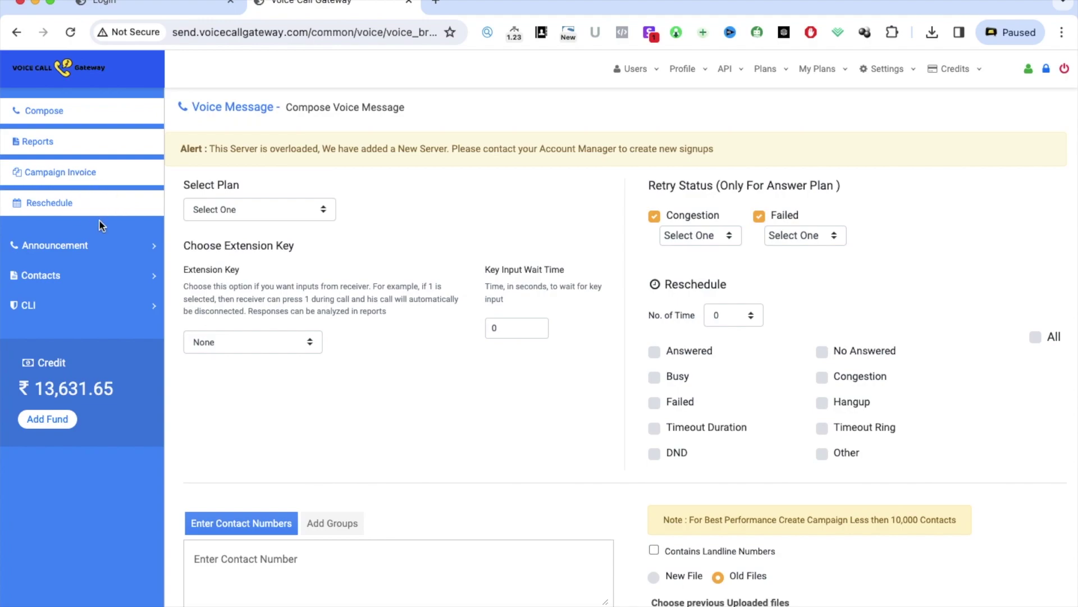
click(97, 248)
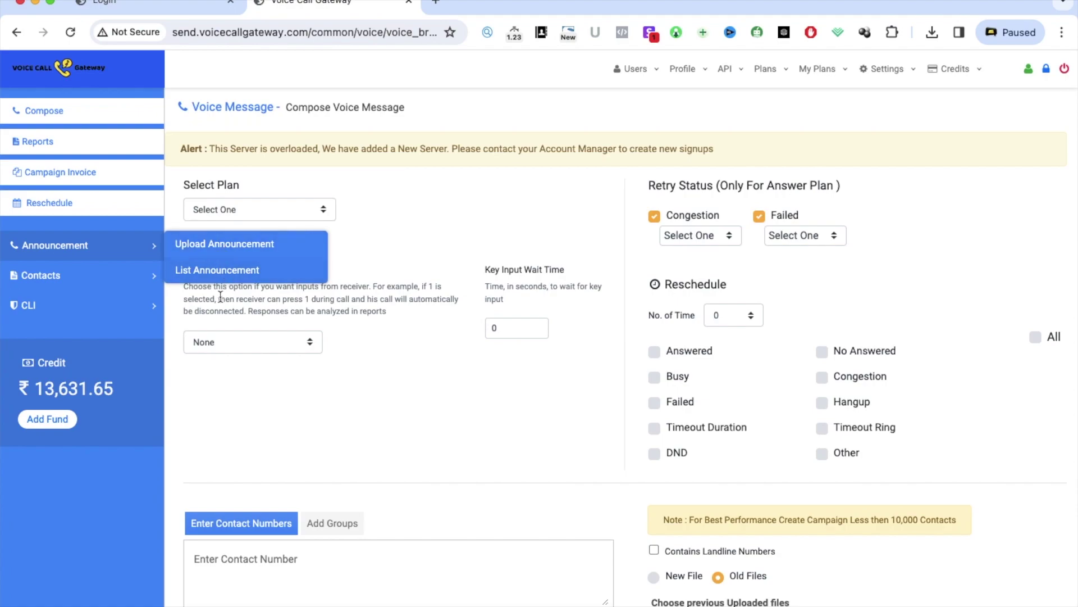
mouse_move(79, 281)
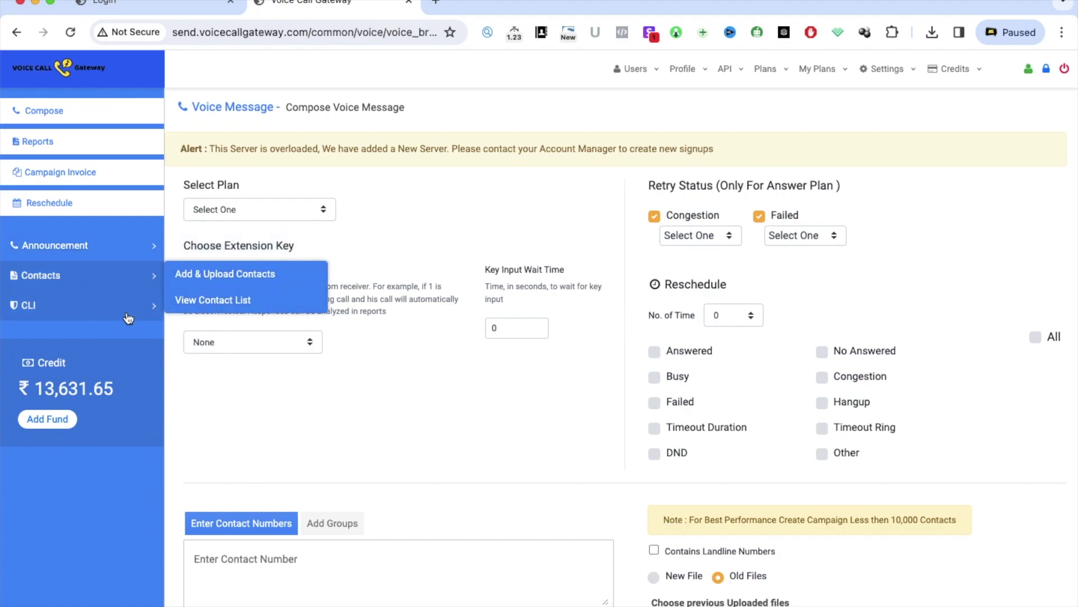
mouse_move(128, 314)
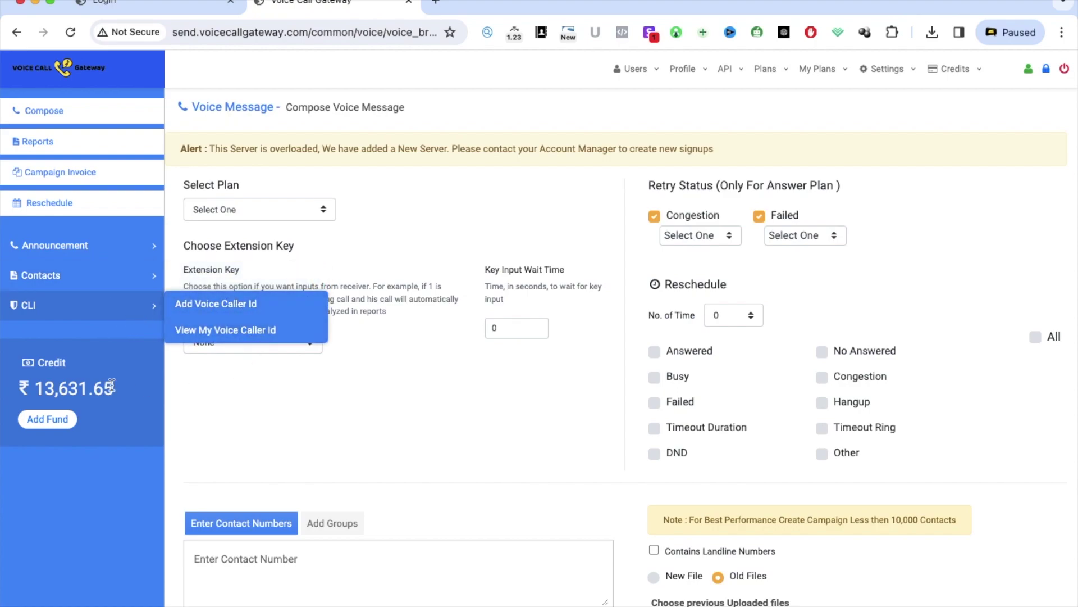
drag(38, 389, 121, 380)
click(100, 502)
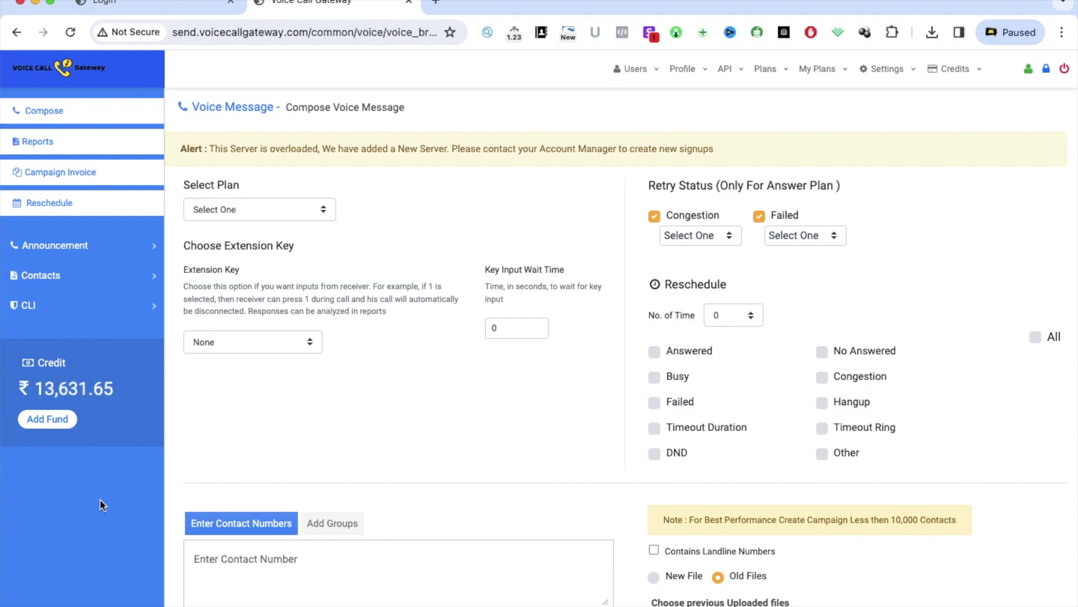
scroll(302, 498, down, 2)
scroll(302, 498, up, 2)
click(263, 214)
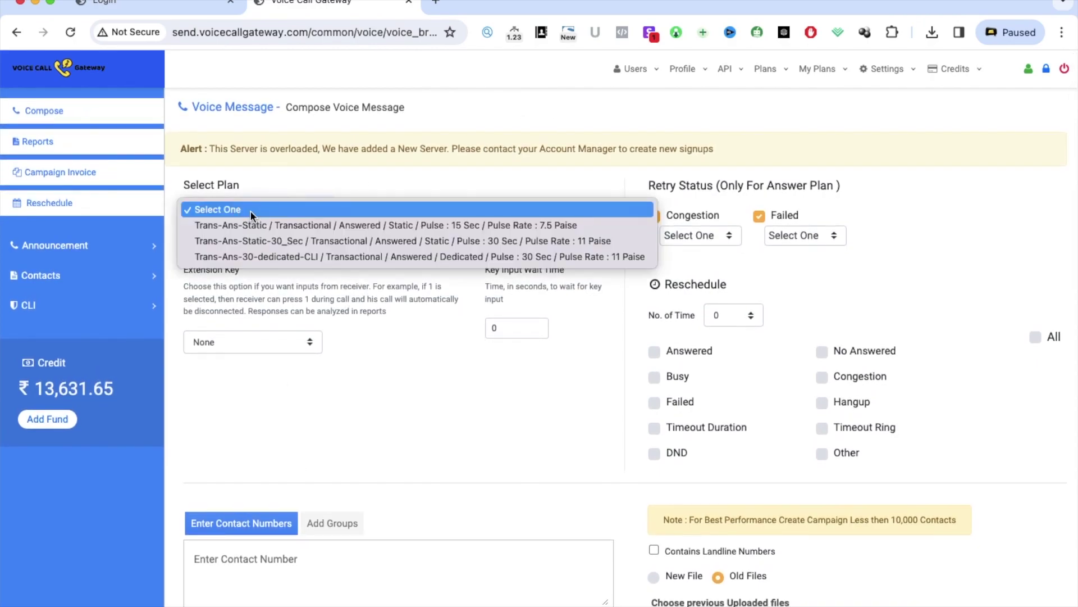
click(411, 420)
click(261, 343)
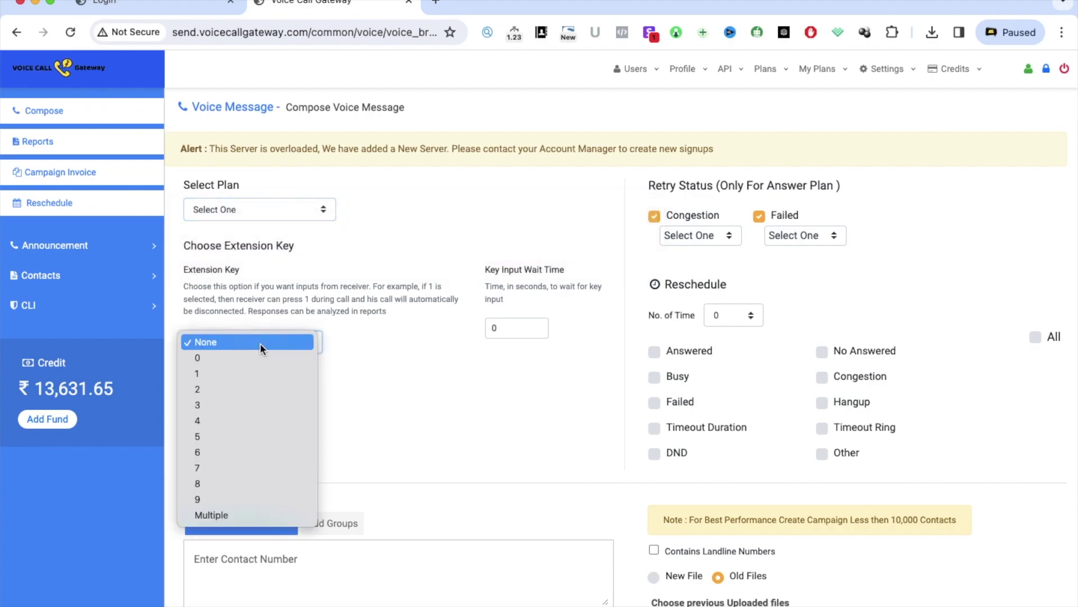
click(397, 349)
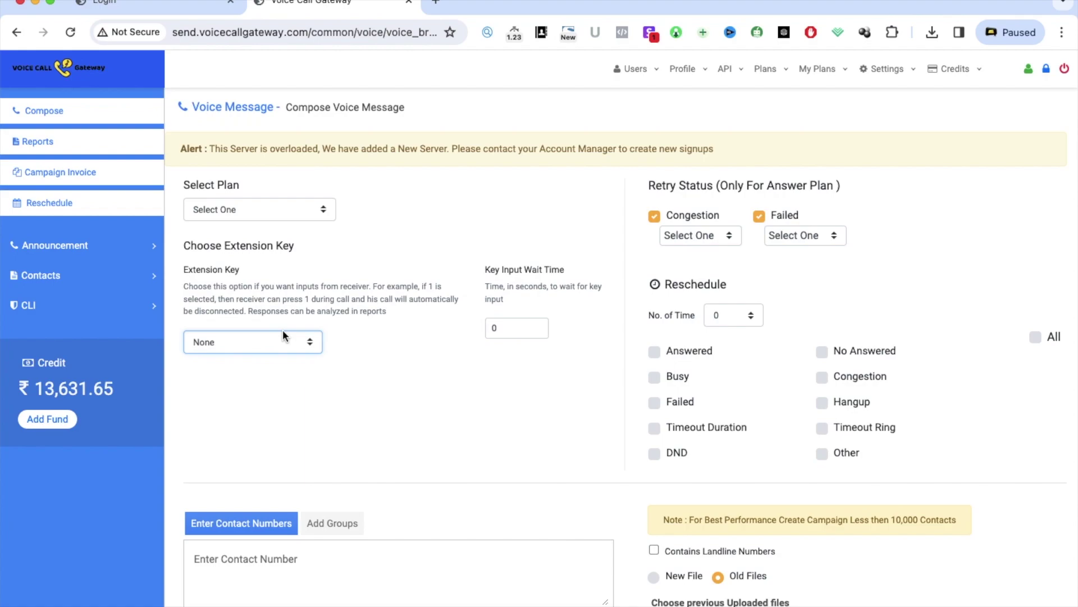
click(257, 340)
click(477, 386)
scroll(373, 559, down, 3)
click(302, 445)
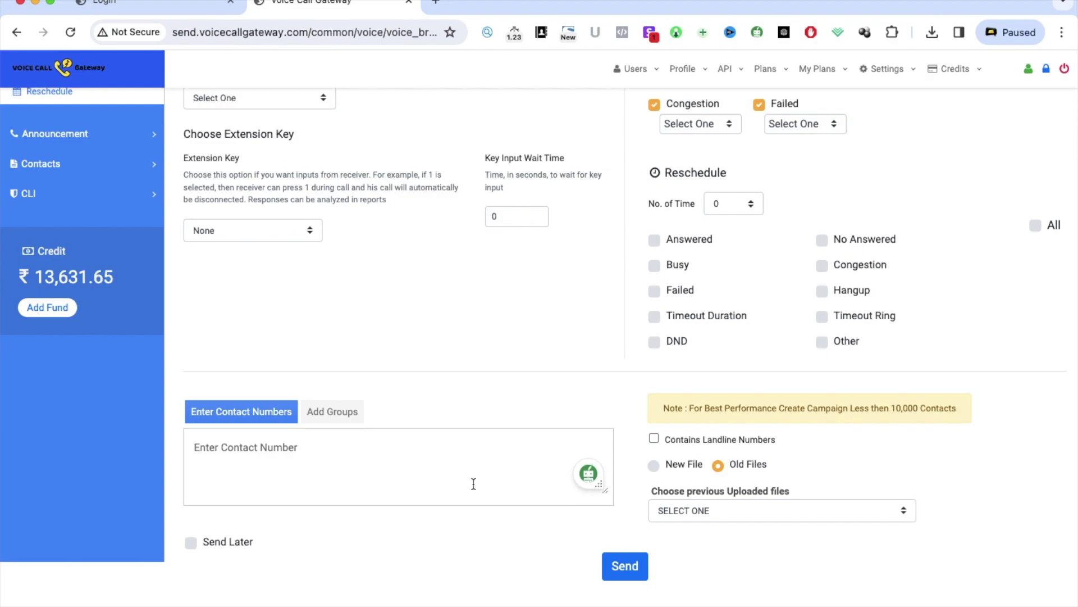
Switch recipients to saved contact groups, showing group abc, and highlight the Retry Status heading
click(330, 412)
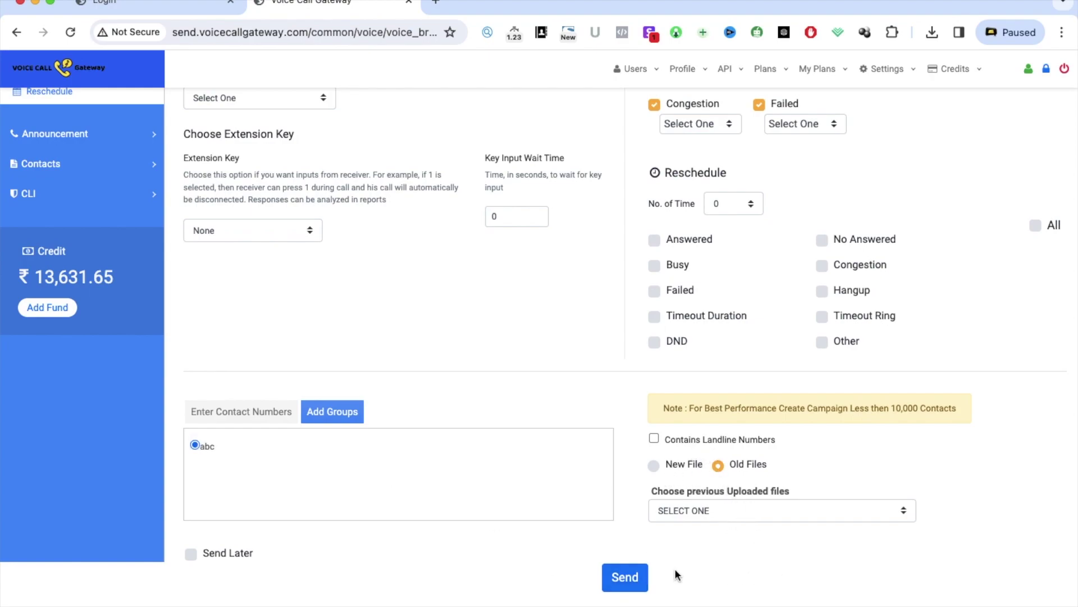
scroll(593, 476, up, 3)
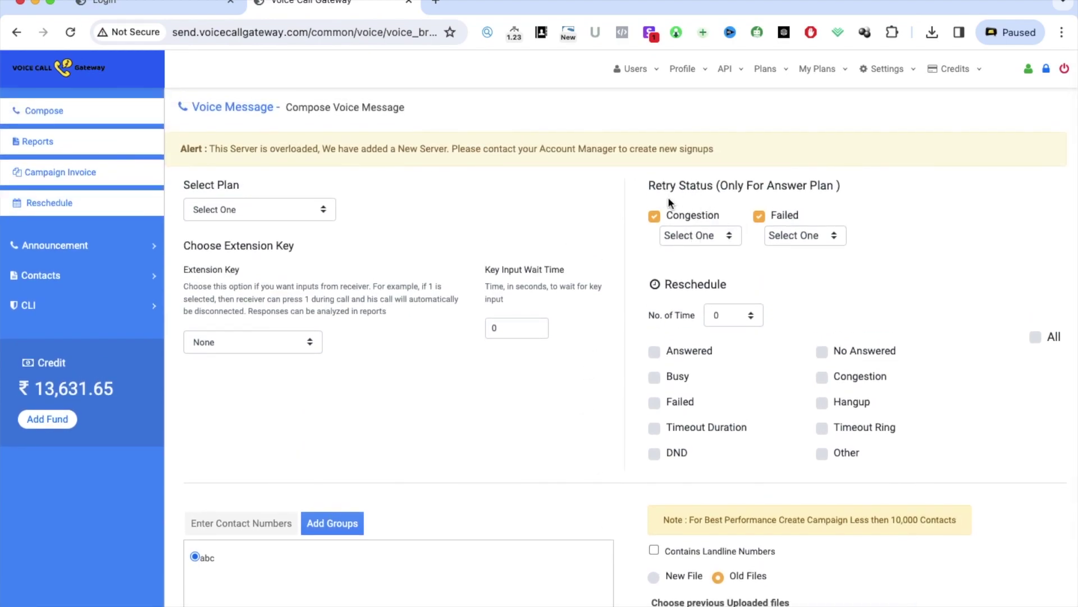
drag(647, 185, 733, 183)
click(766, 183)
Inspect the congested-call and failed-call retry counts, leaving both unchanged
click(698, 234)
click(724, 257)
click(700, 237)
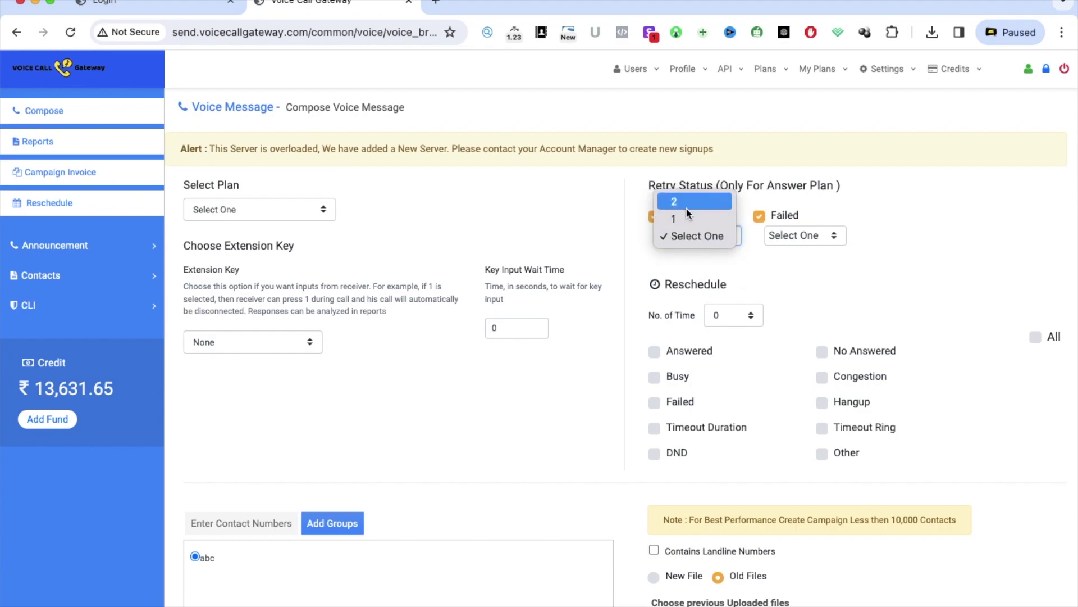
click(787, 270)
click(789, 236)
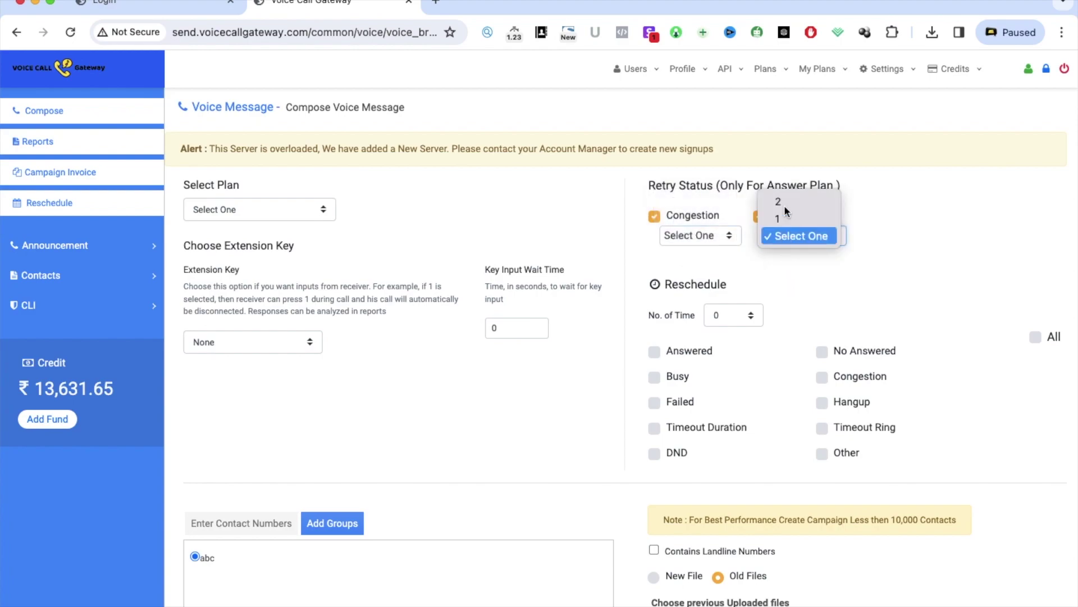
click(811, 308)
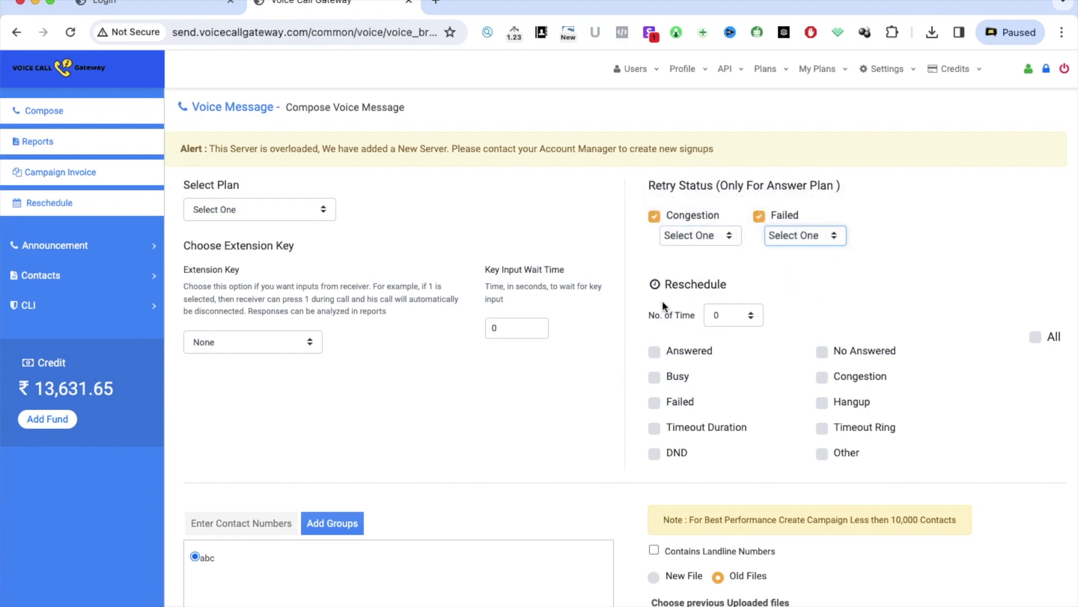
Leave reschedule attempts at 0 and failed-call rescheduling unchecked, then reload a fresh compose form
double_click(669, 283)
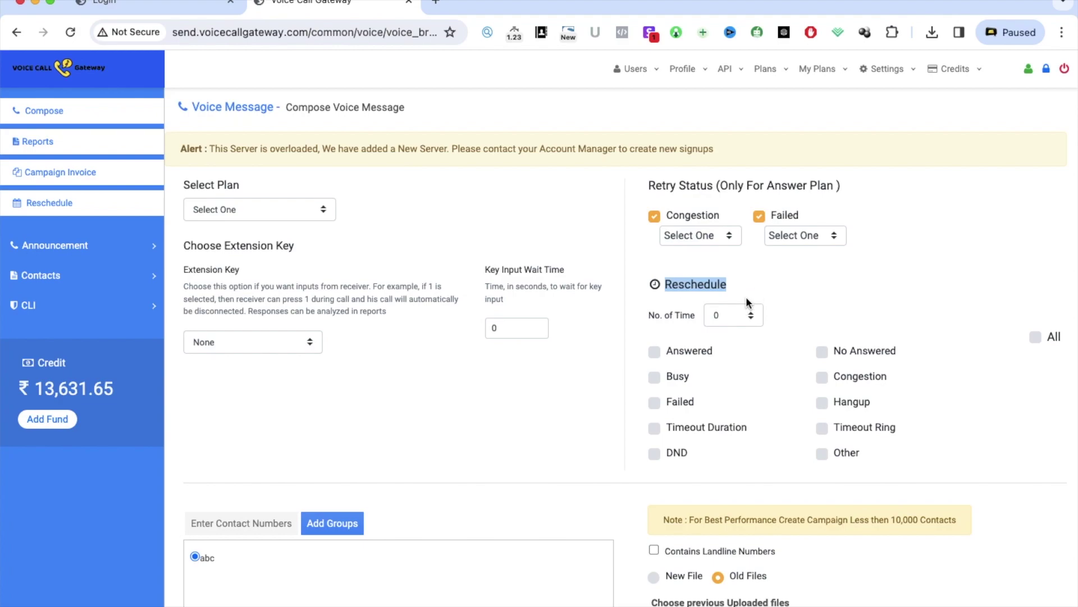
click(733, 323)
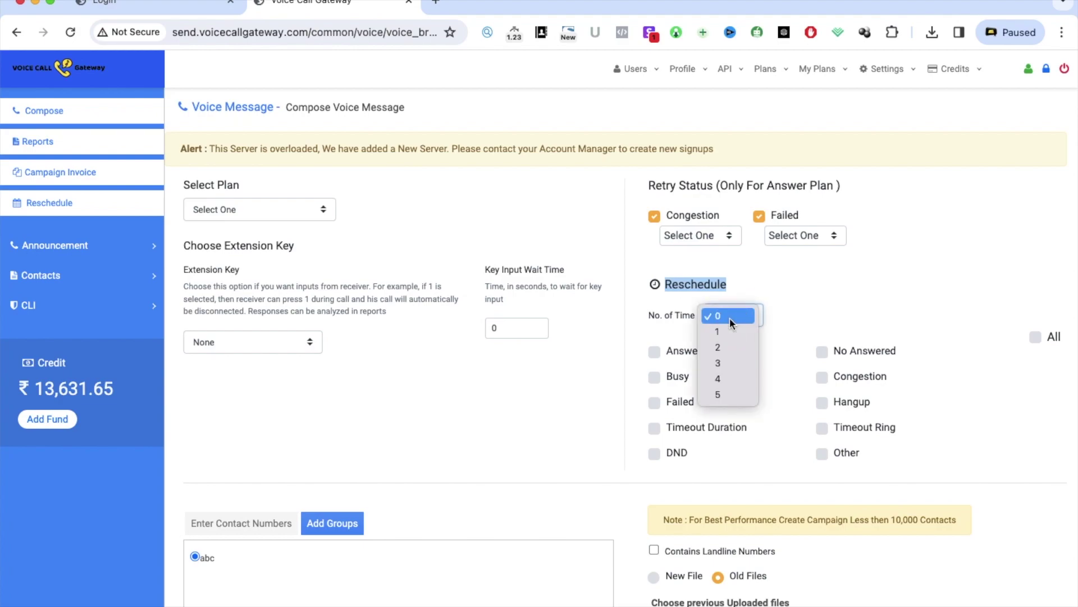
click(785, 326)
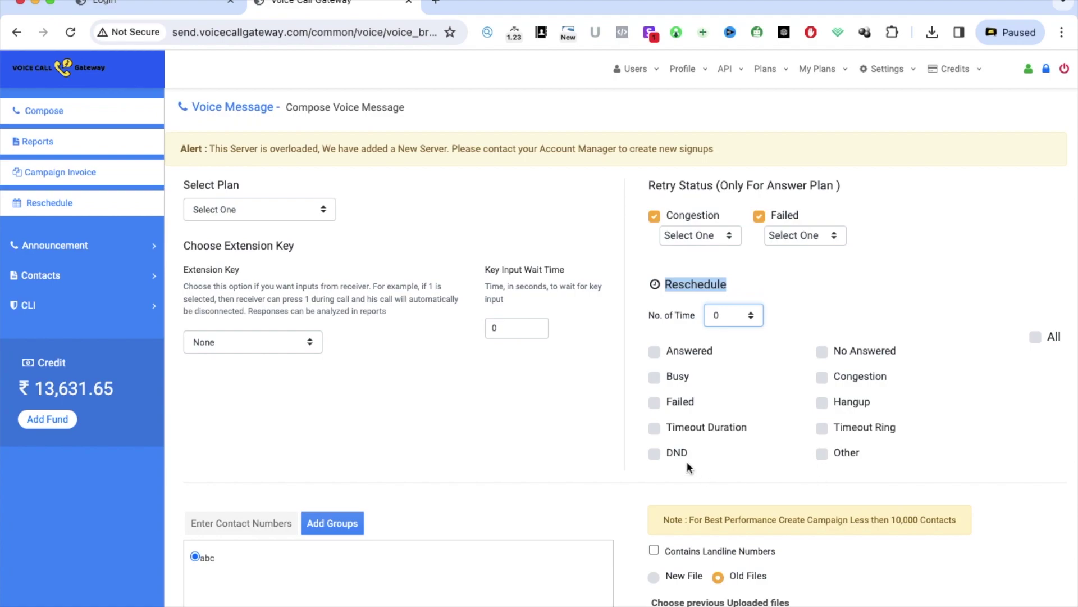
click(654, 403)
click(658, 403)
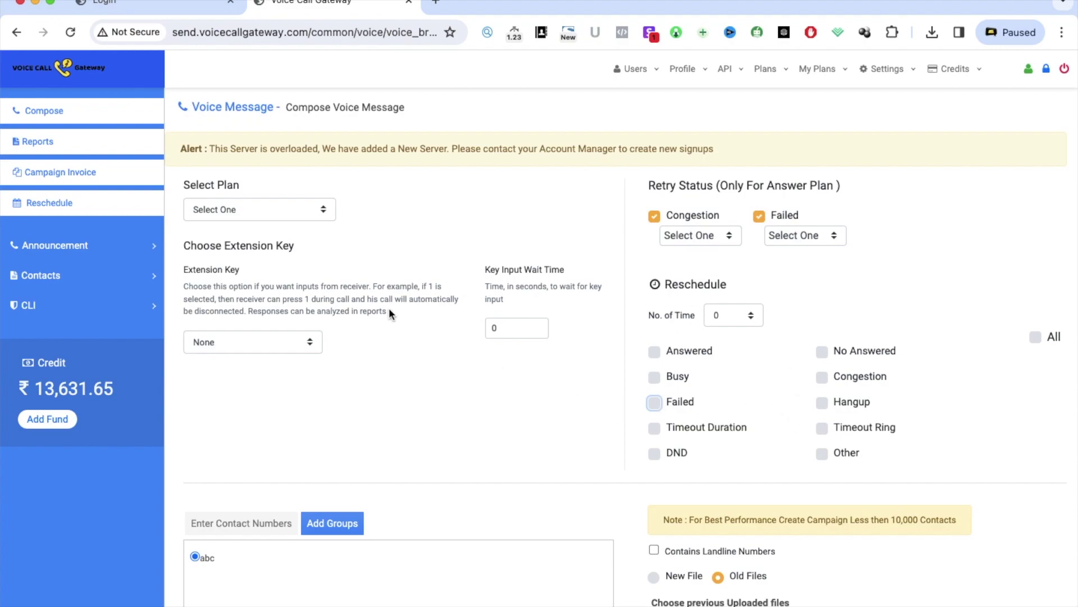
click(45, 111)
click(269, 206)
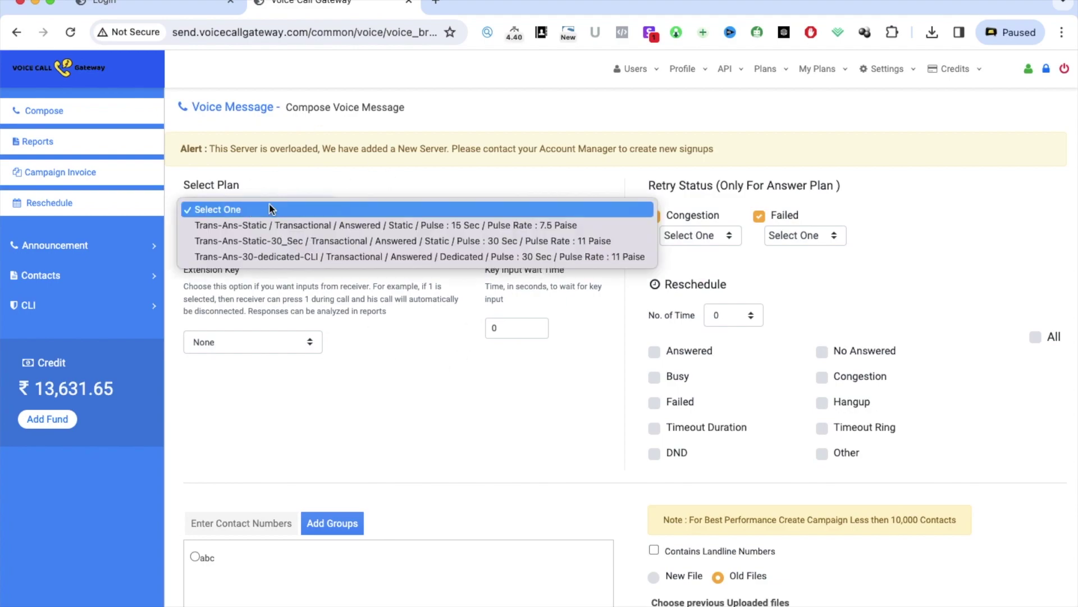
click(438, 415)
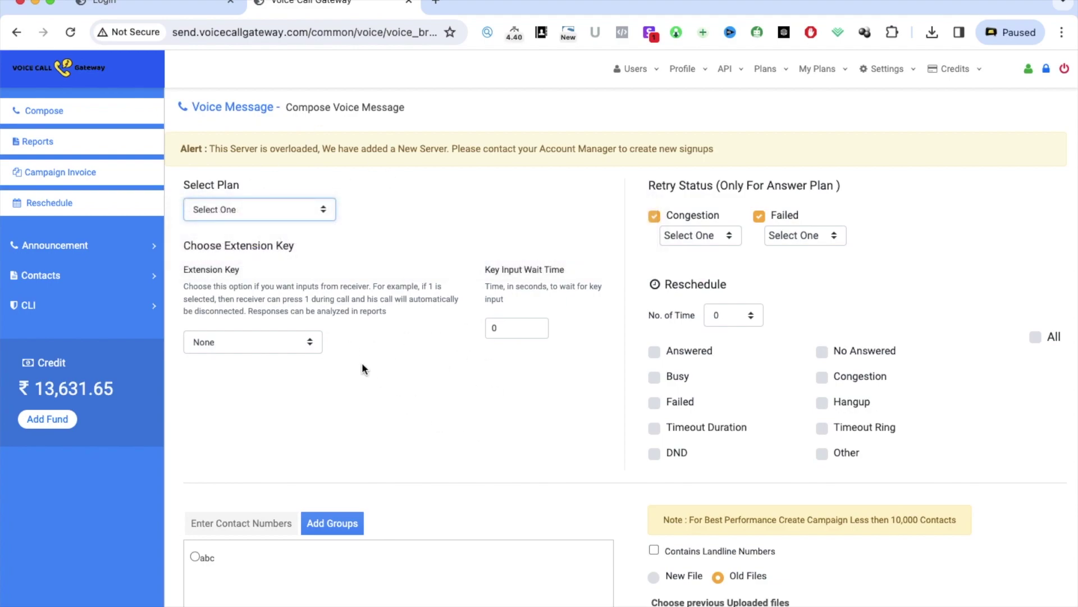
click(250, 342)
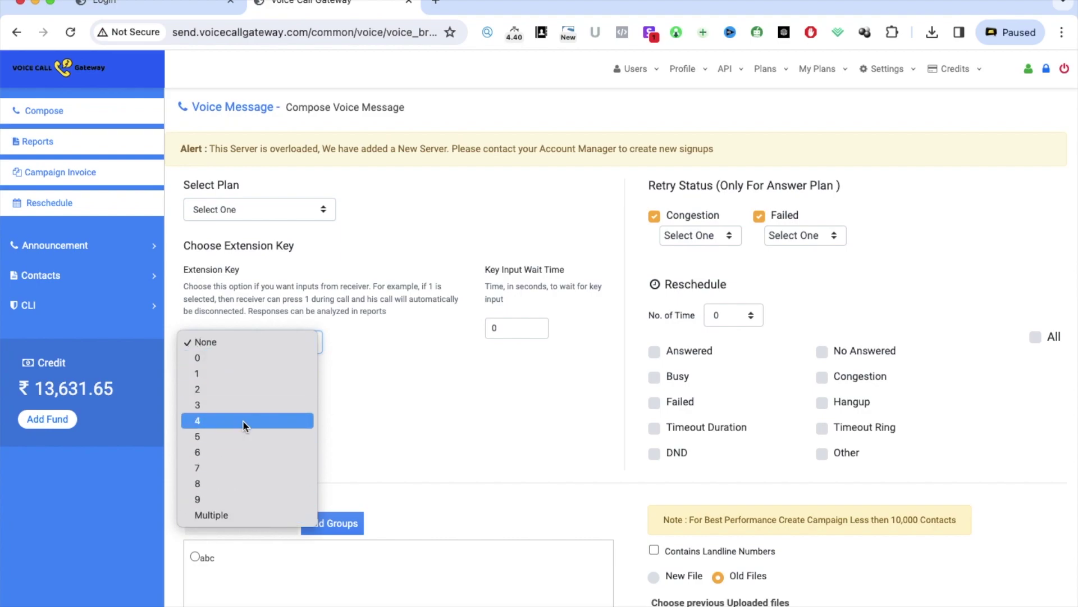
click(517, 406)
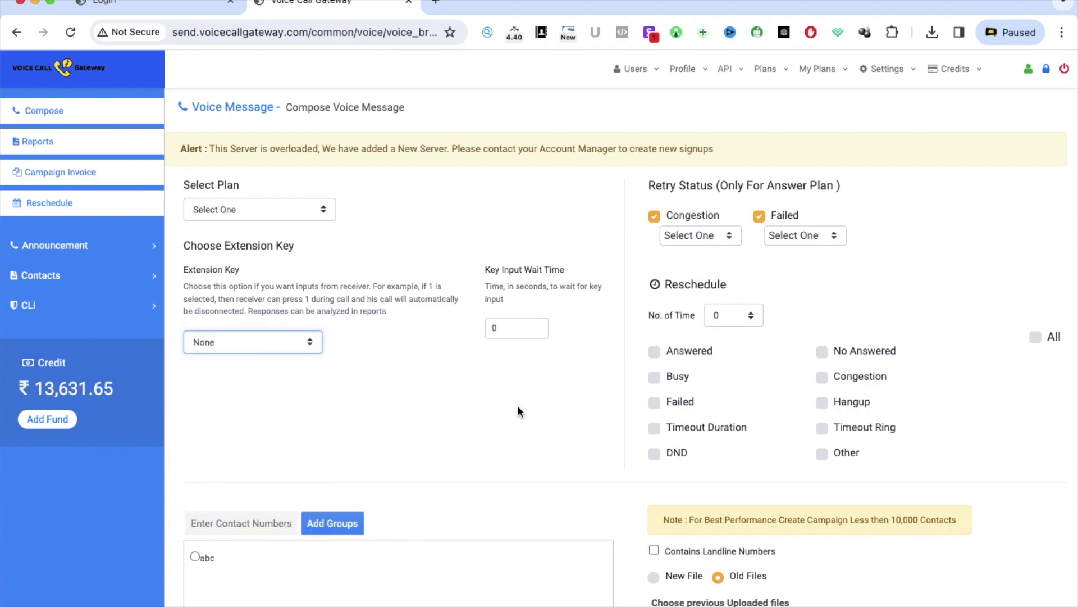
scroll(506, 439, down, 3)
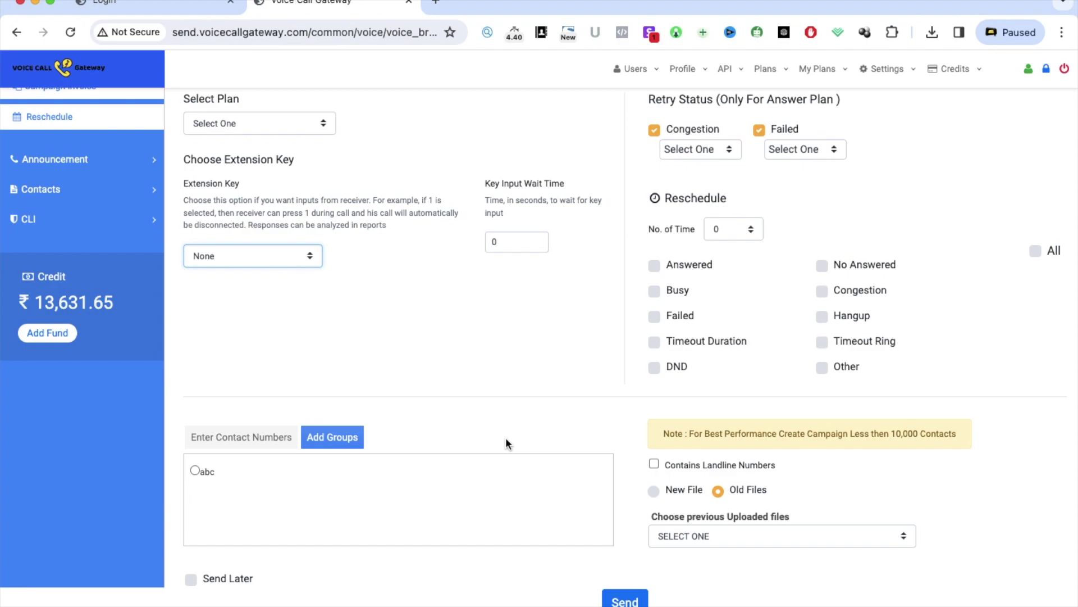
click(207, 254)
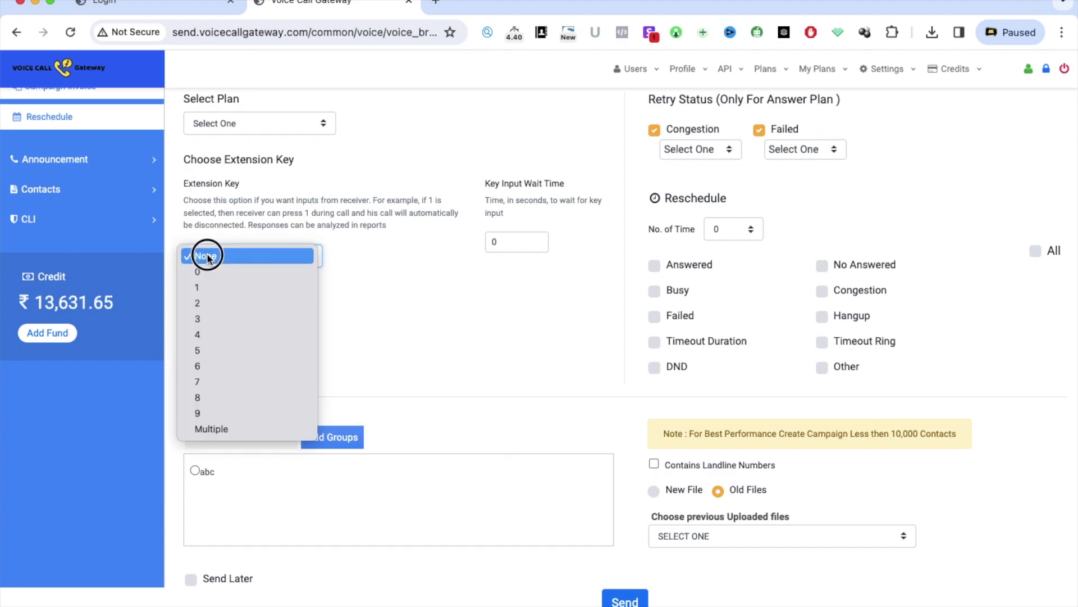
click(483, 355)
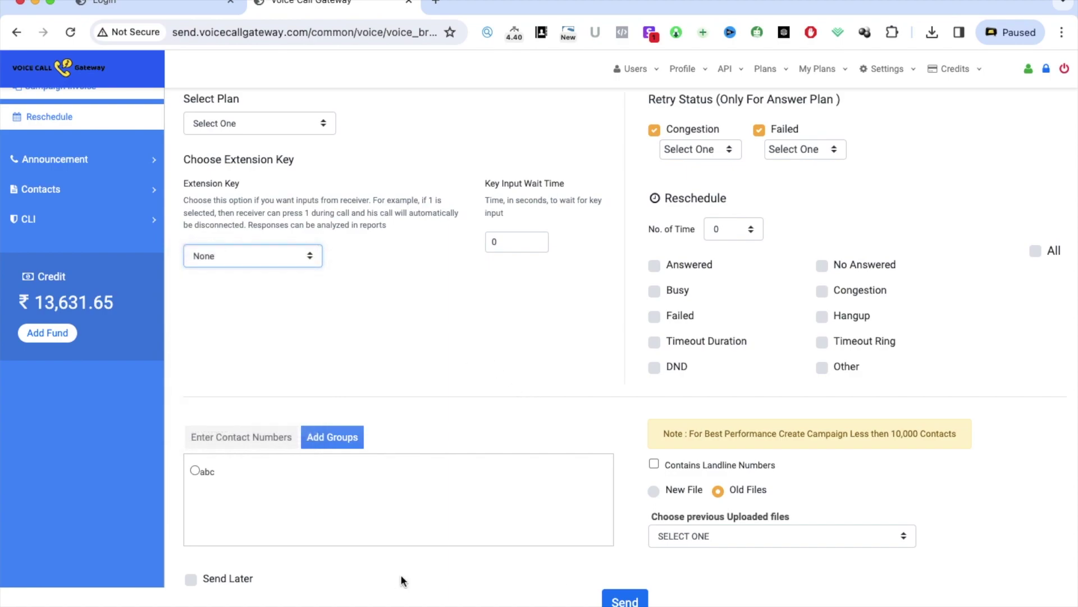
click(277, 436)
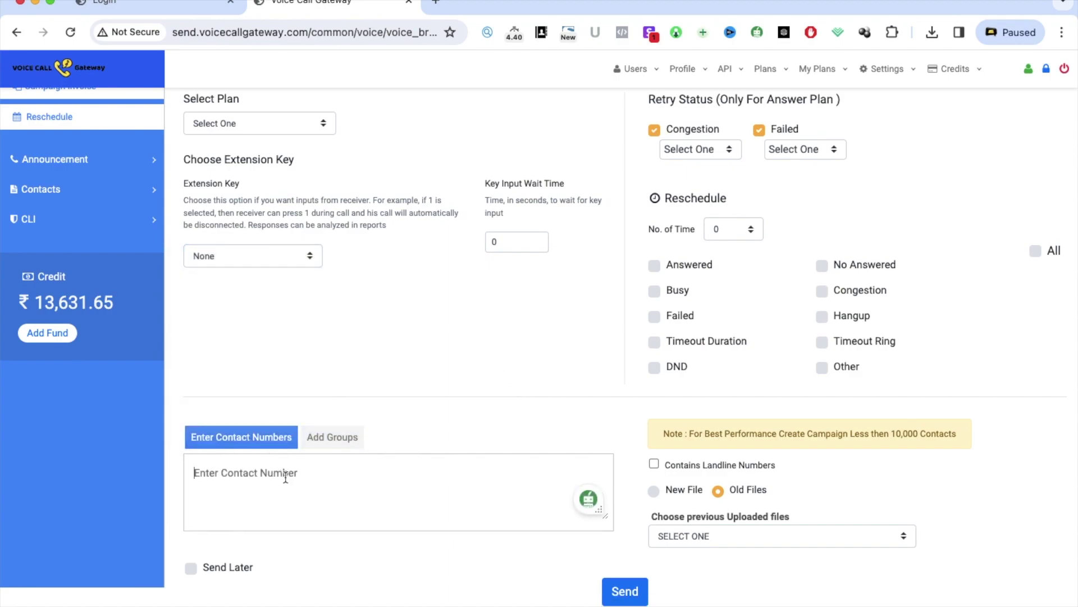
Enter the contact's phone number, pick smsindiahub_radio.mp3 from previously uploaded files, and send
scroll(451, 490, down, 1)
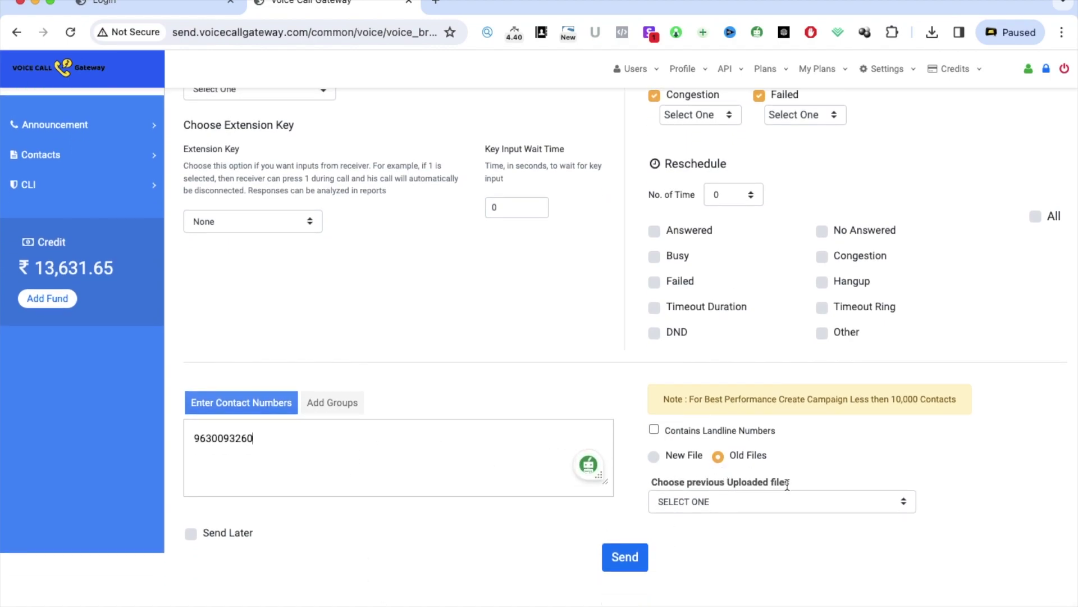
click(759, 501)
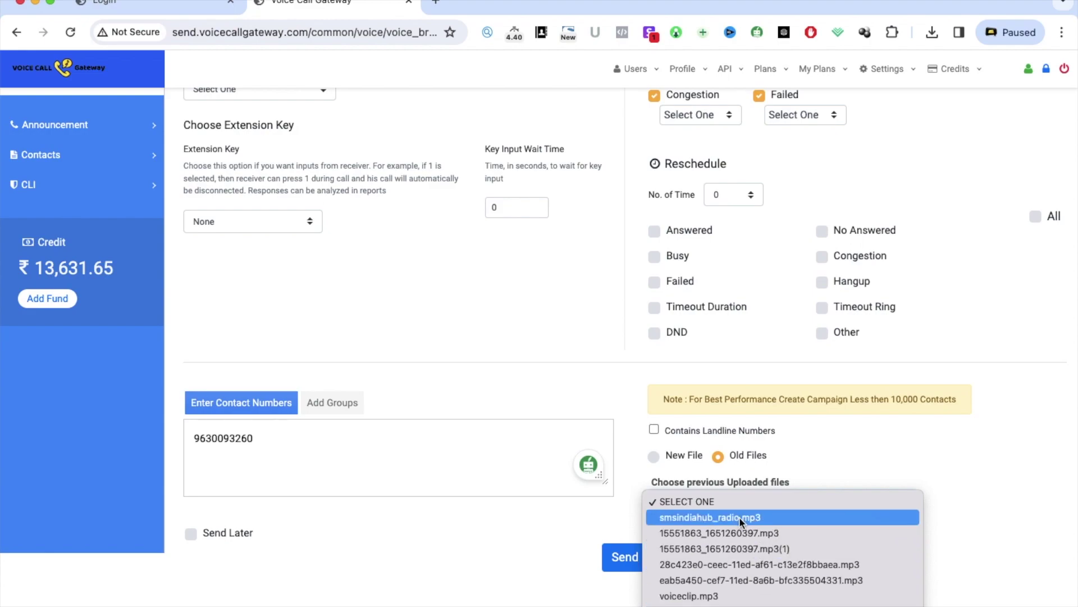
click(739, 516)
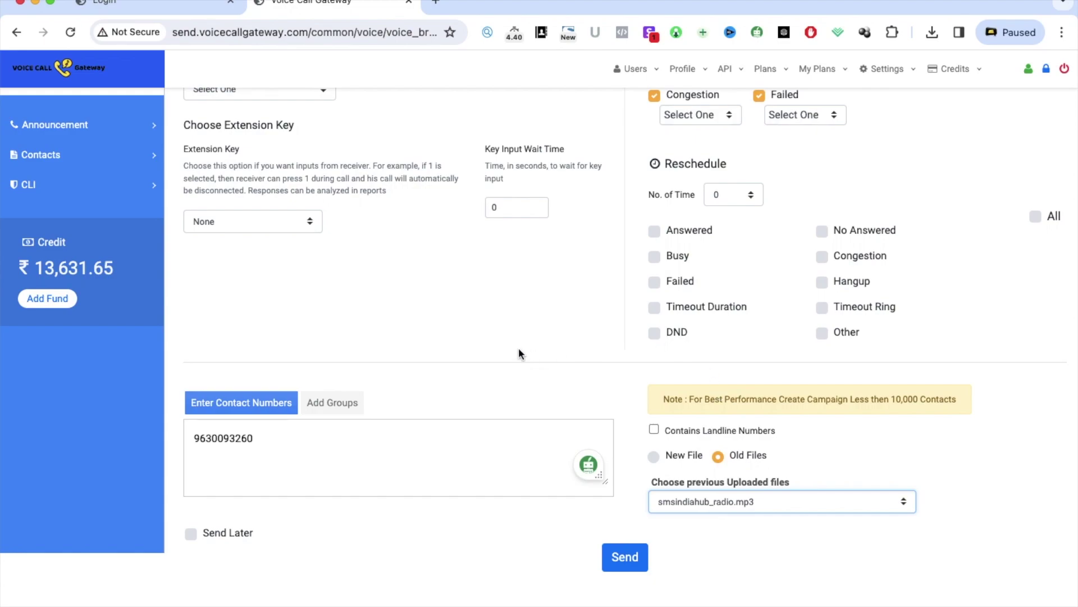
click(626, 558)
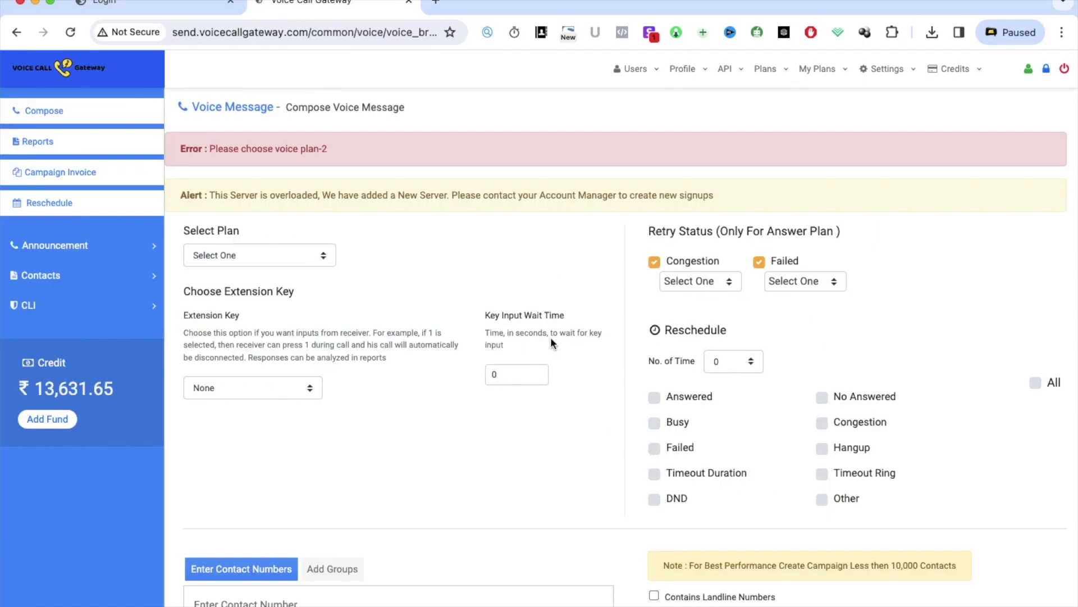
Highlight the 'Please choose voice plan' error and re-enter the contact's phone number
drag(210, 148, 351, 162)
scroll(380, 375, down, 2)
scroll(379, 375, up, 2)
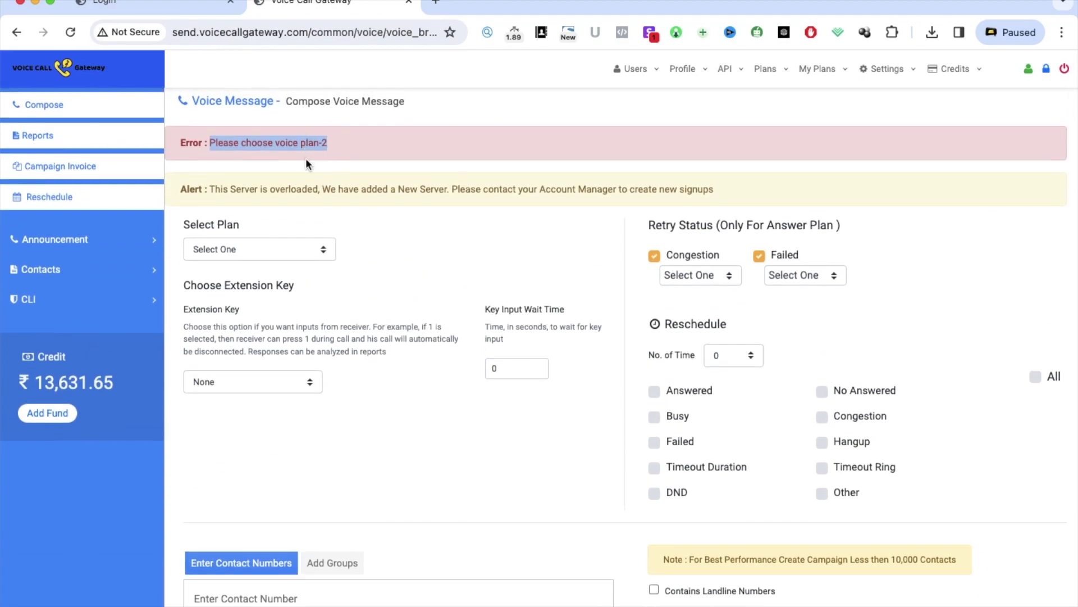
triple_click(296, 138)
scroll(321, 365, down, 3)
click(309, 470)
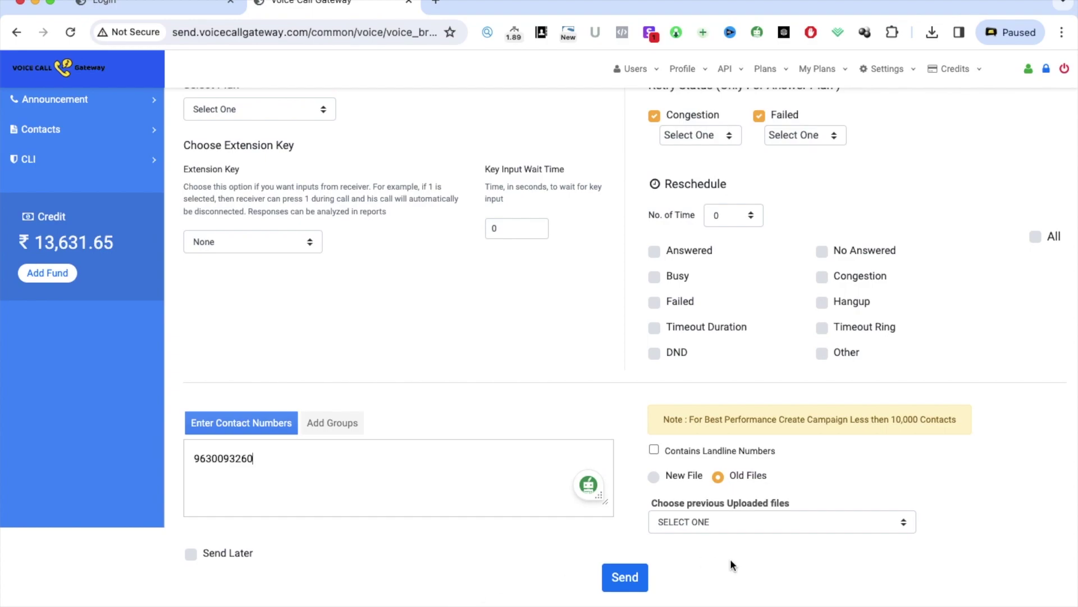
Reselect smsindiahub_radio.mp3 from the previously uploaded voice files
click(655, 476)
click(711, 522)
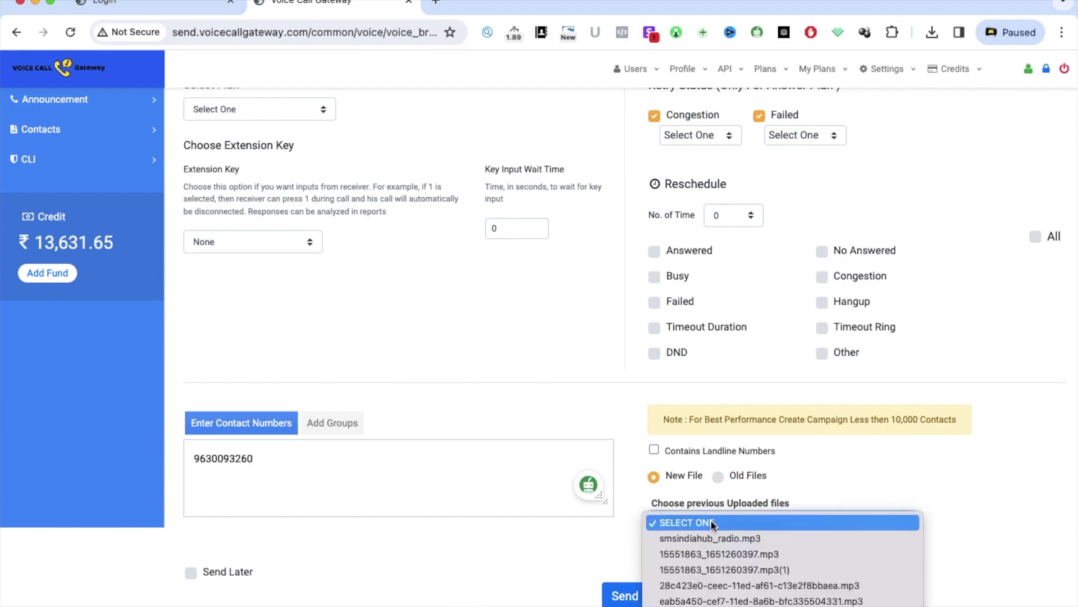
click(710, 521)
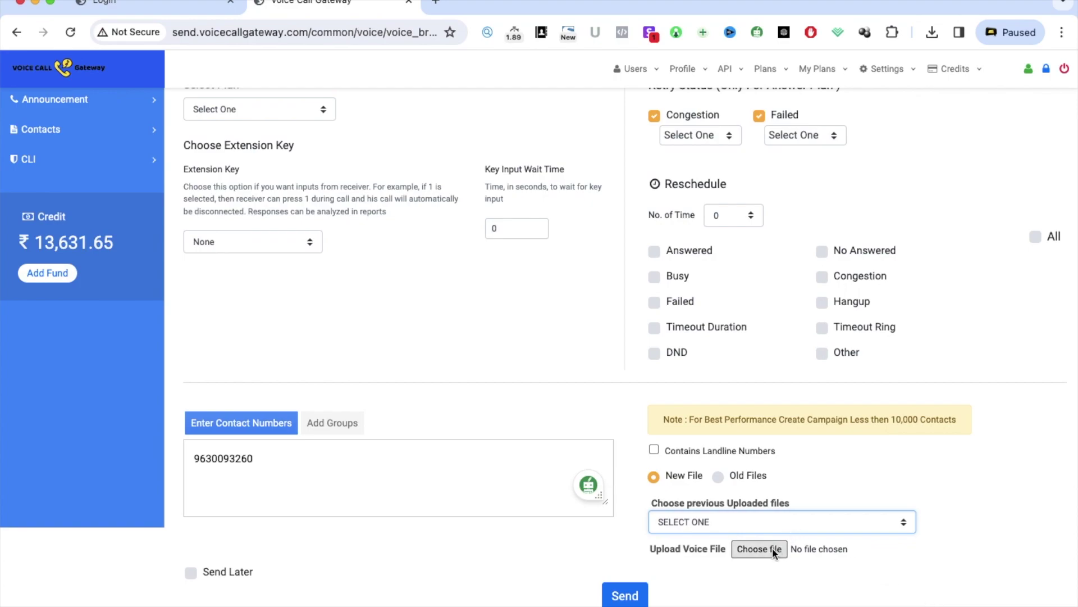
click(719, 476)
click(712, 521)
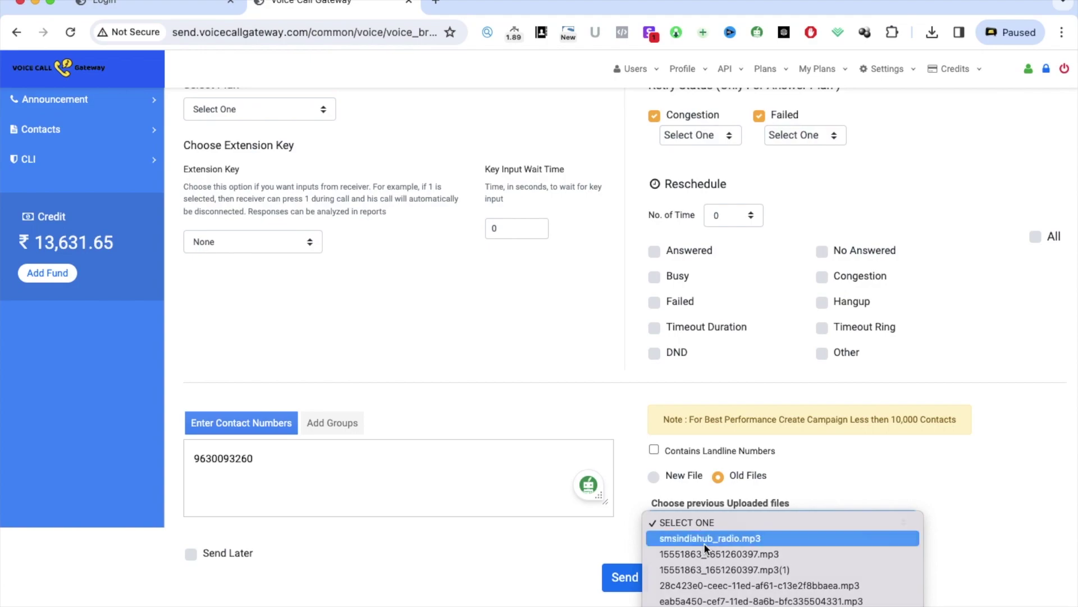
click(703, 542)
Choose the Trans-Ans-Static plan and send the voice message campaign
click(273, 110)
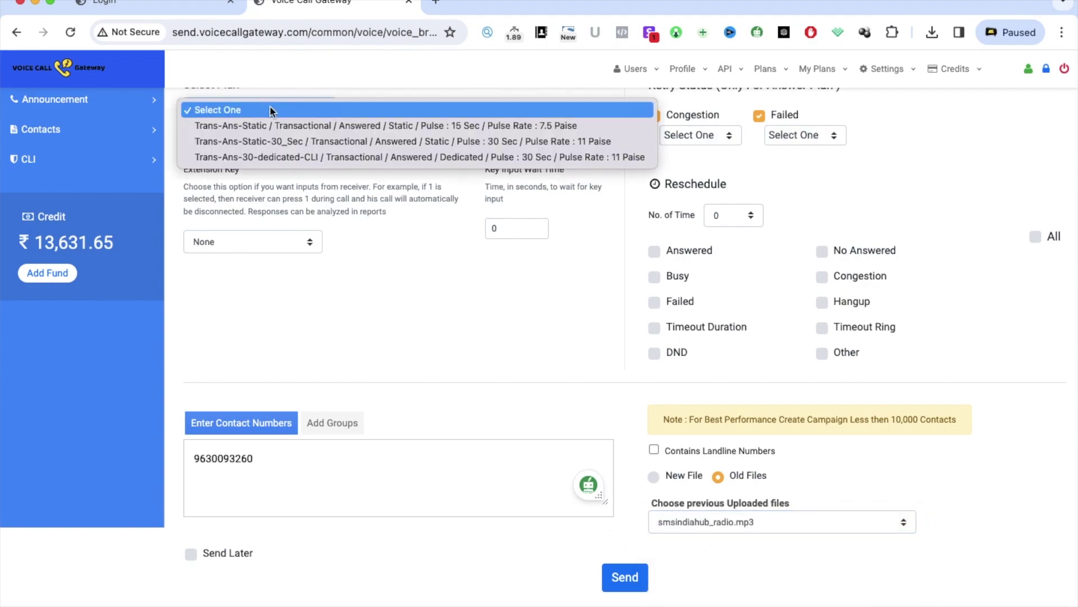
click(273, 123)
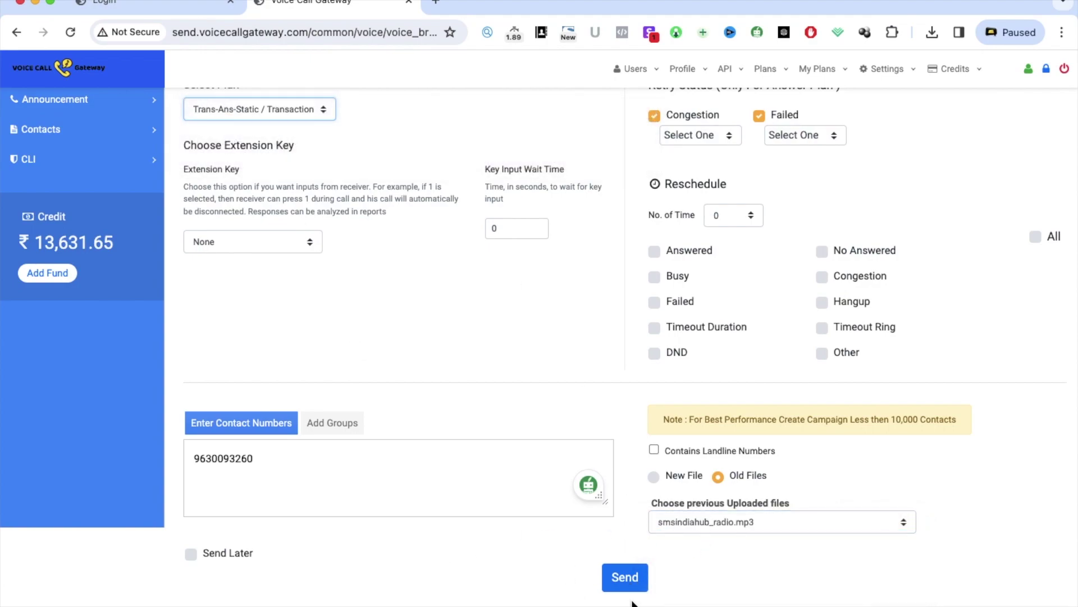
click(634, 586)
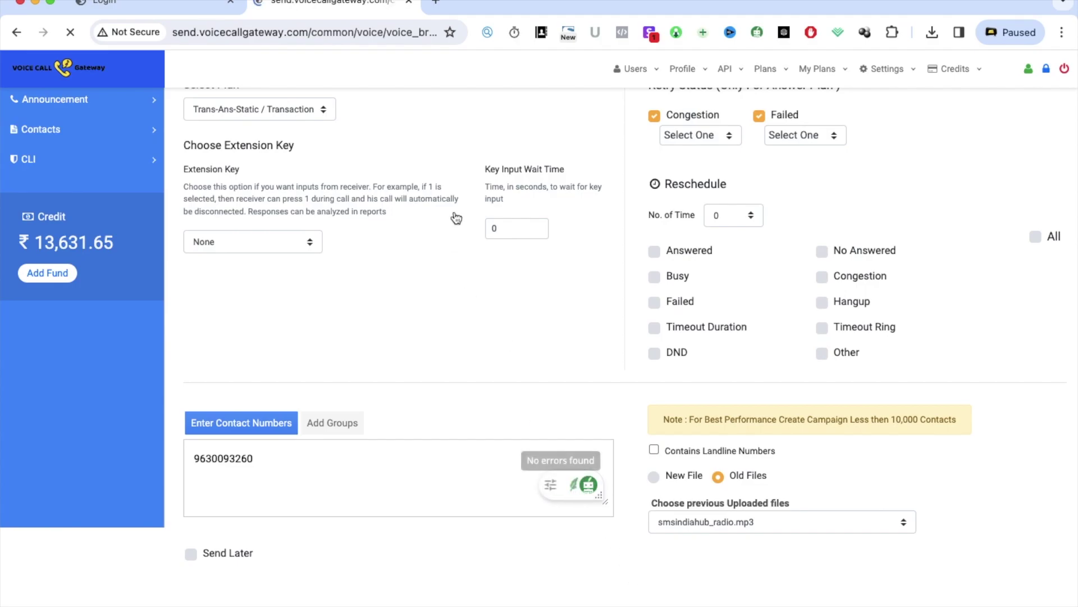
Highlight the queued confirmation and open the Sent Messages report listing the smsindiahub_radio.mp3 campaign
drag(224, 147, 427, 161)
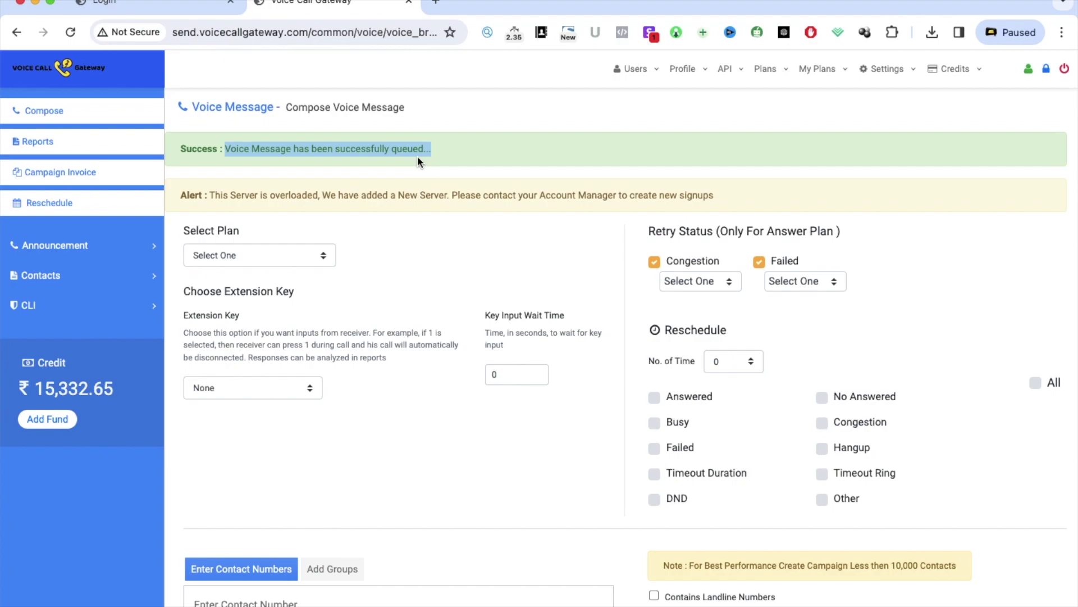
click(35, 142)
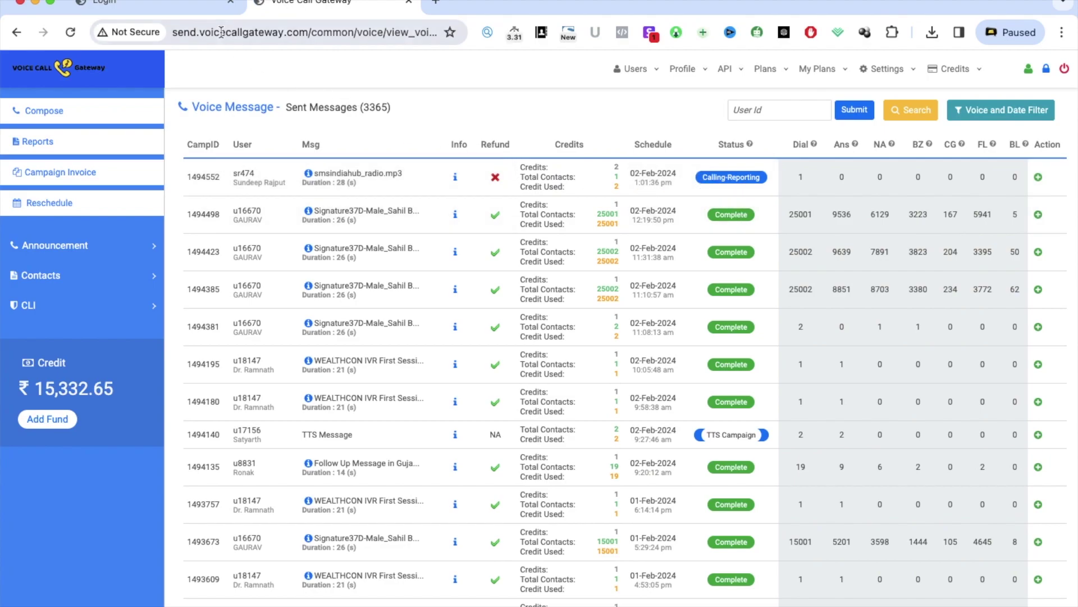
Refresh Sent Messages several times and show the action options for campaign 1494552
click(79, 32)
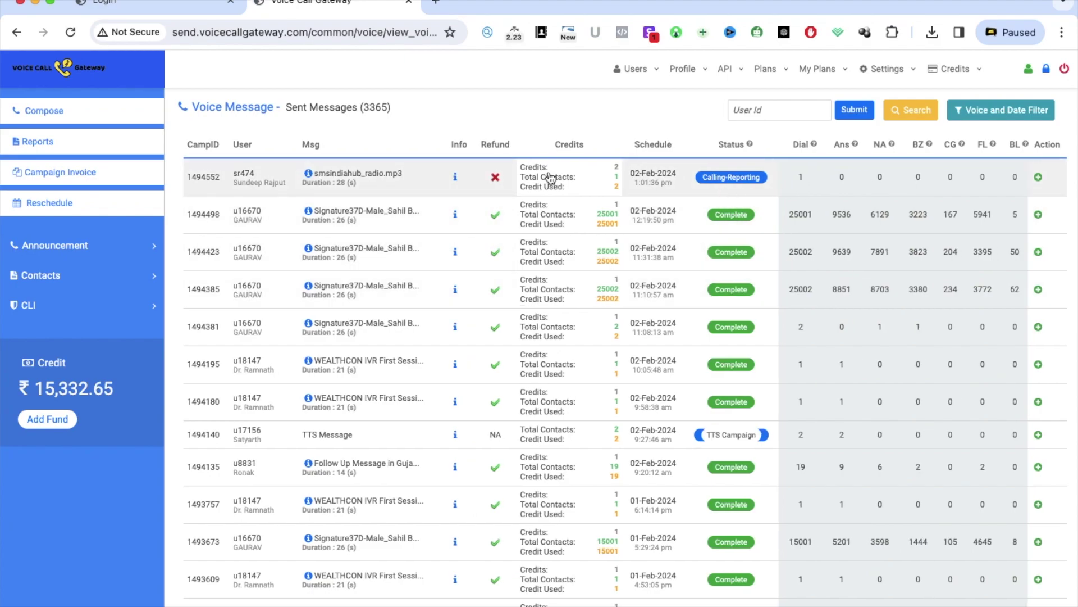
click(70, 32)
click(71, 32)
click(71, 33)
click(1037, 177)
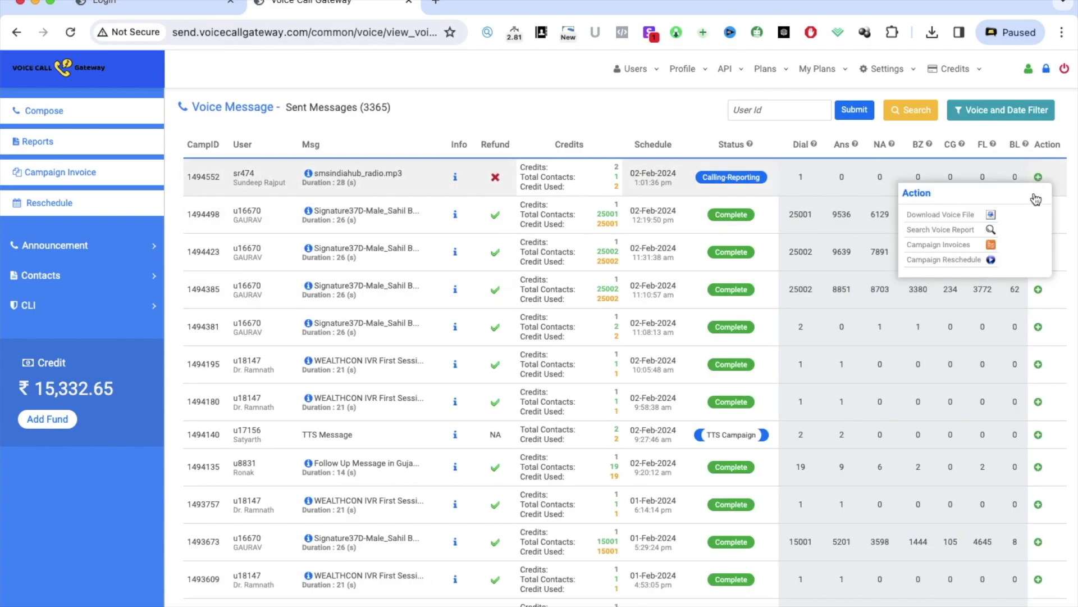
Open campaign 1494552's voice report and highlight its file name, contacts, pulse 15, duration 28, credits 2
click(961, 232)
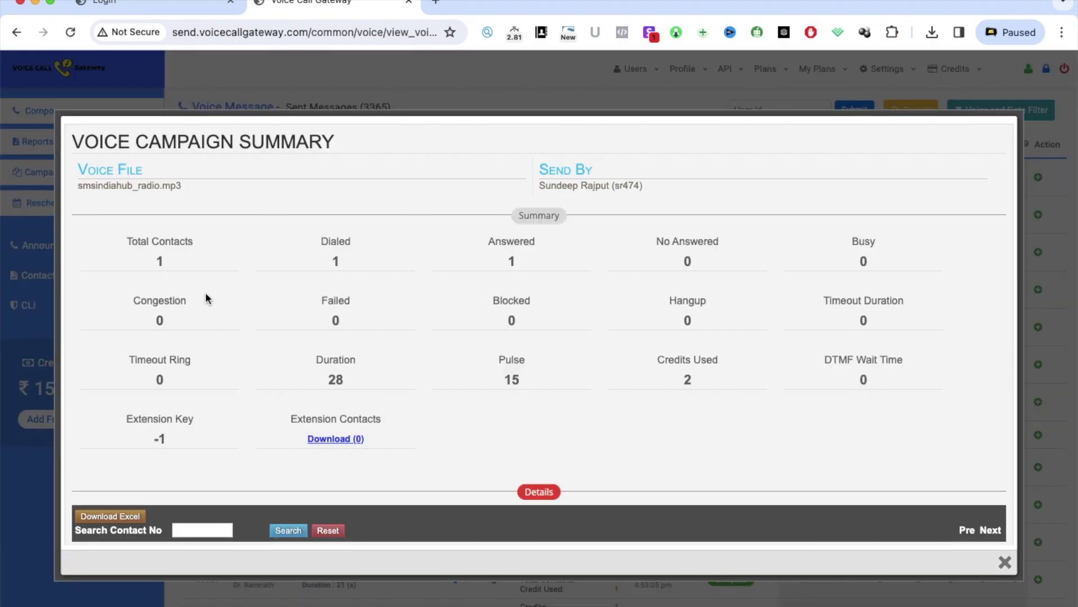
triple_click(151, 184)
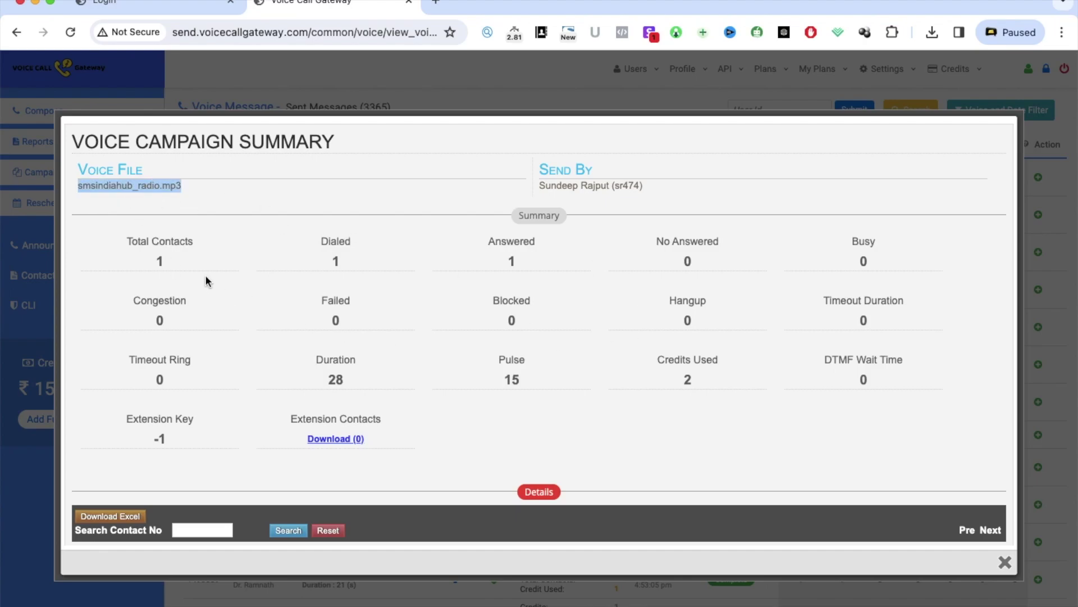
double_click(173, 251)
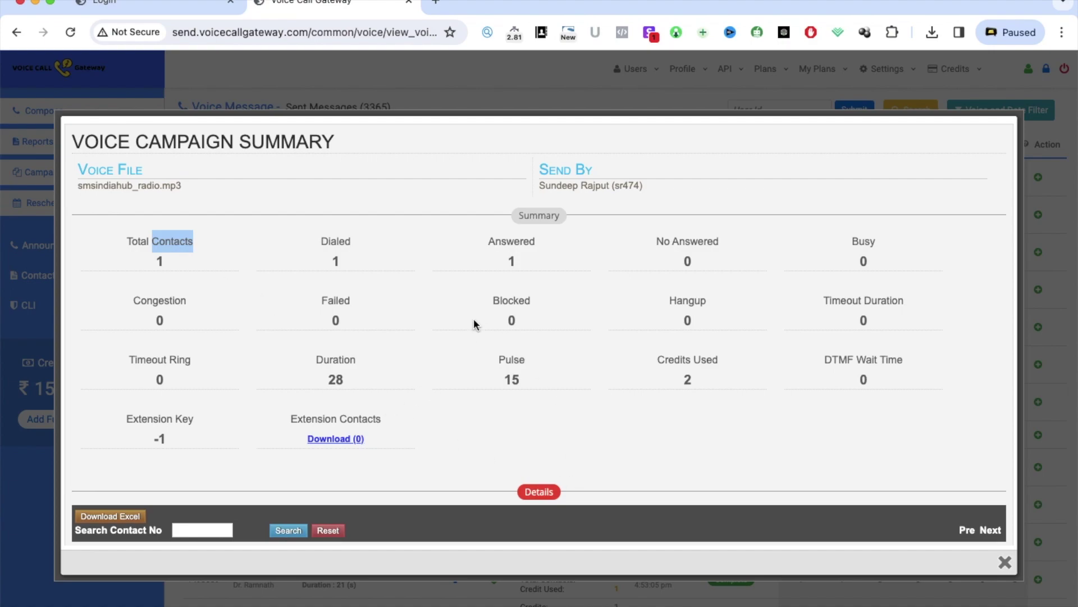
double_click(513, 380)
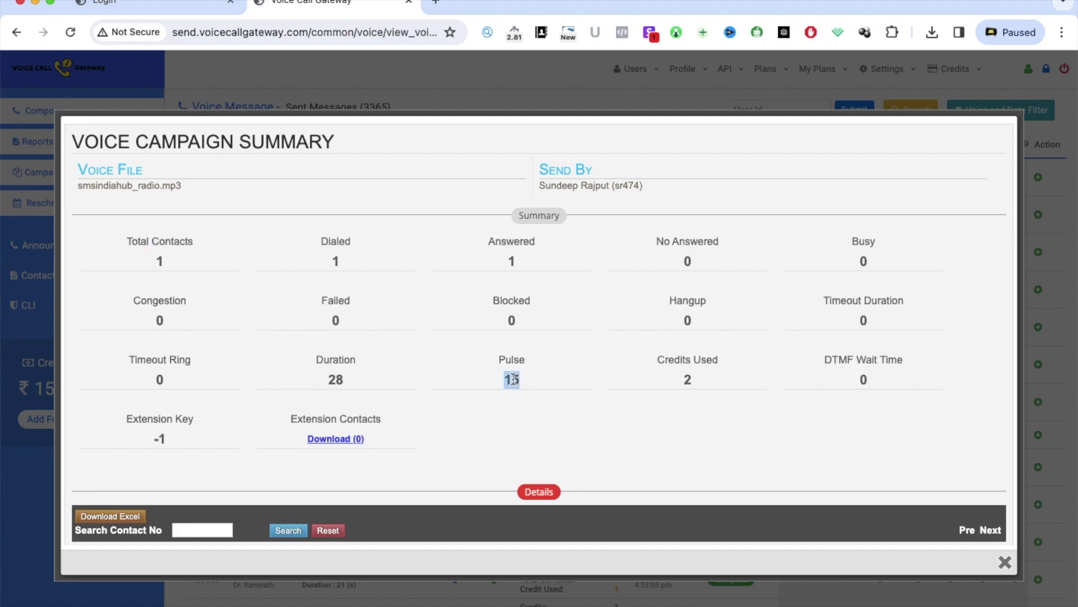
double_click(336, 379)
drag(692, 377, 686, 381)
Close the campaign summary, view the contact lists, then go to Add & Upload Contacts
click(1004, 562)
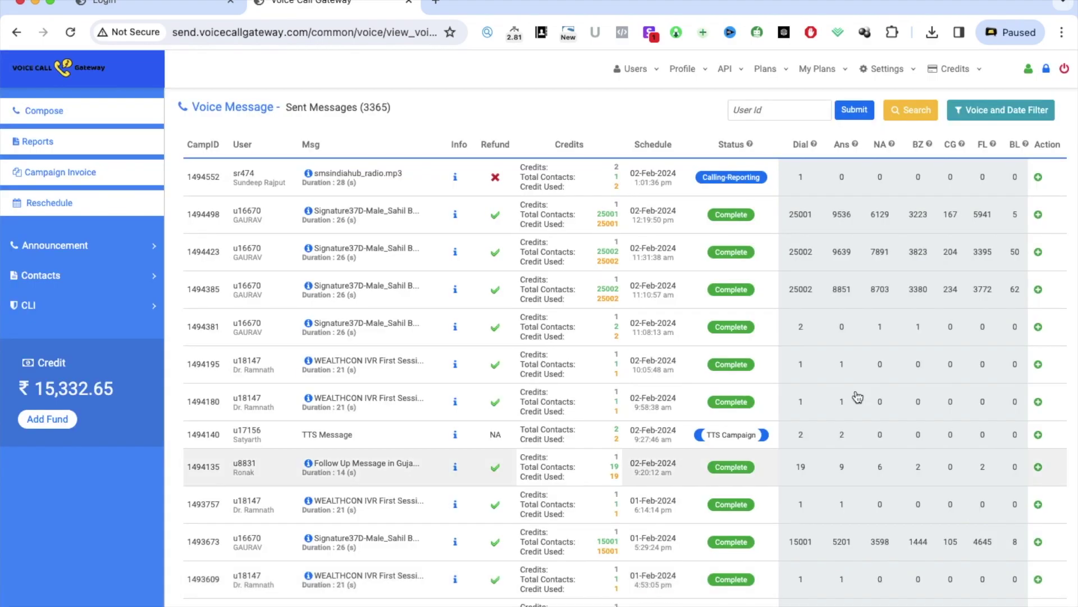
click(90, 63)
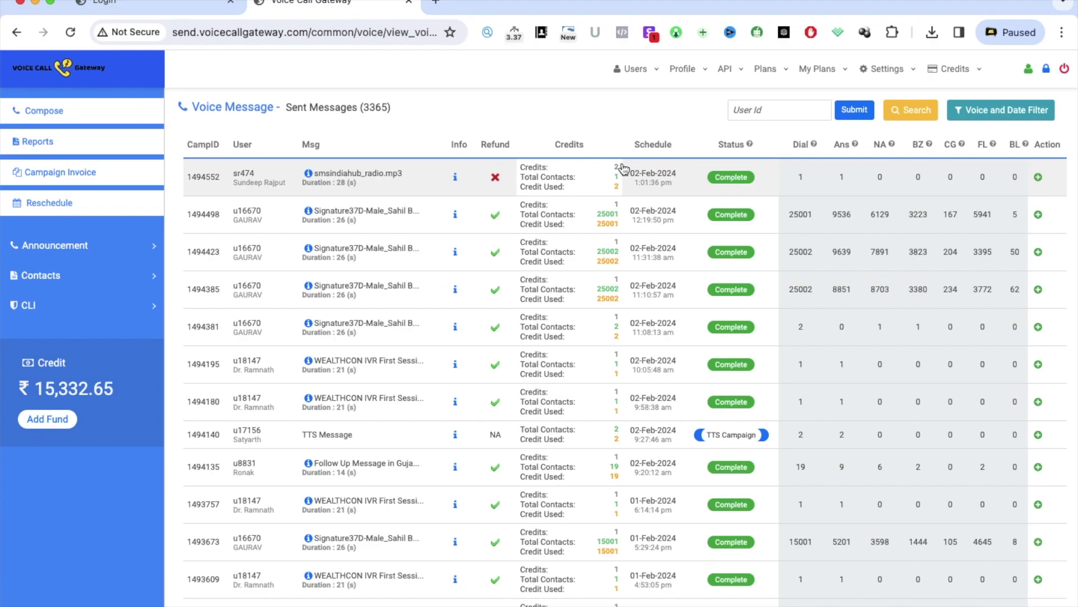
click(113, 281)
click(225, 305)
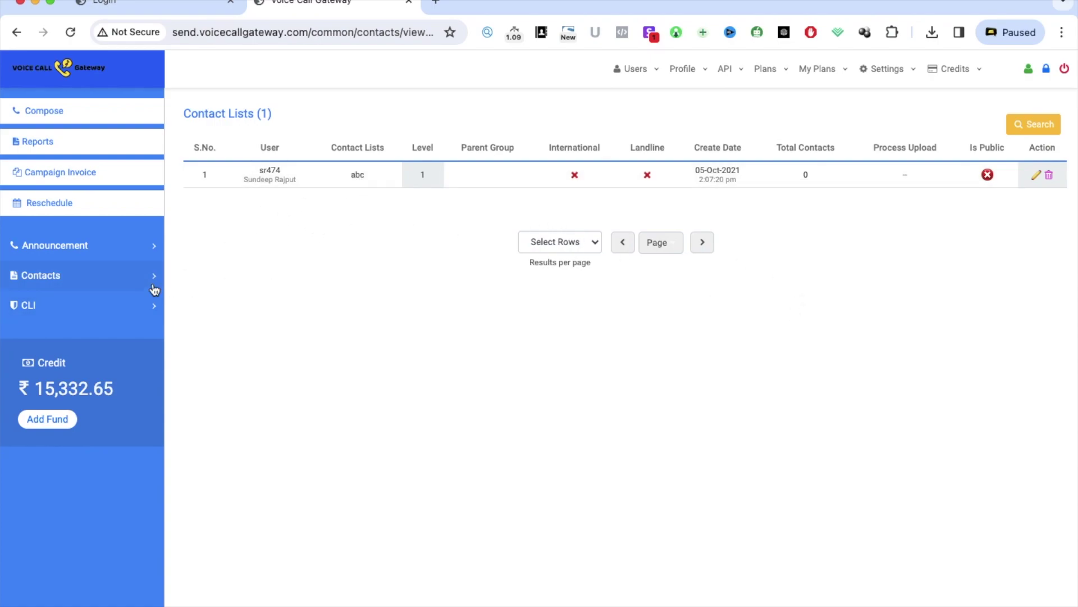
mouse_move(111, 284)
click(200, 280)
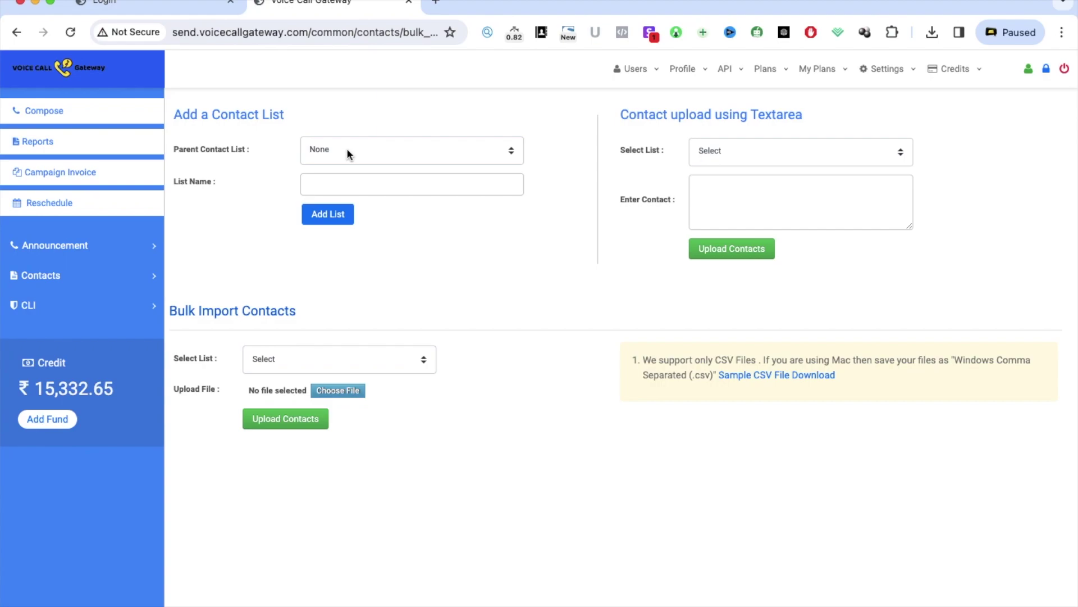
Keep None as the new list's parent and focus the list name field
click(346, 149)
click(371, 230)
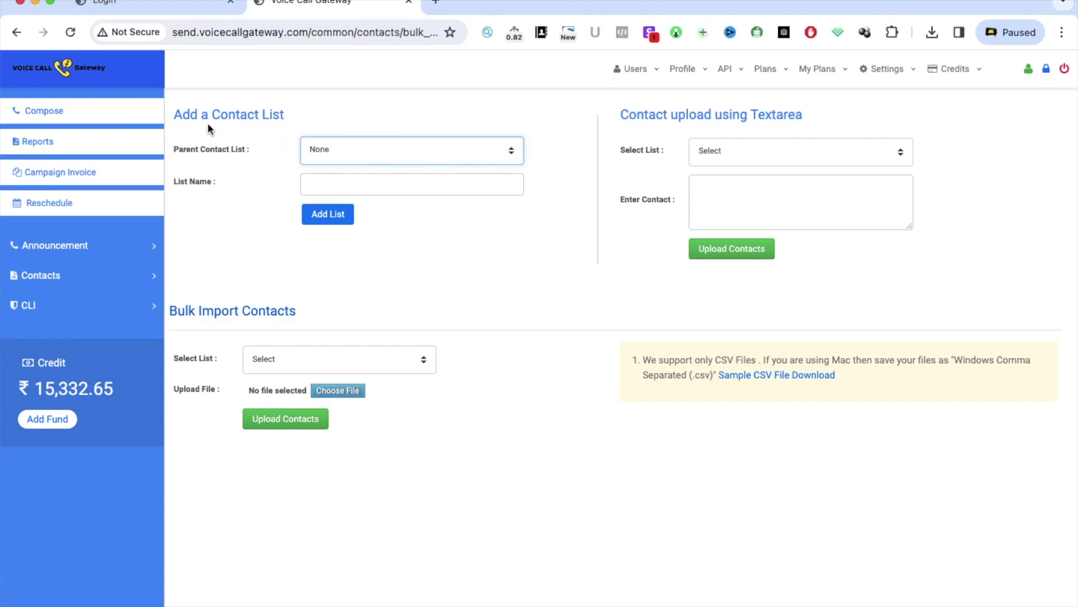
click(347, 181)
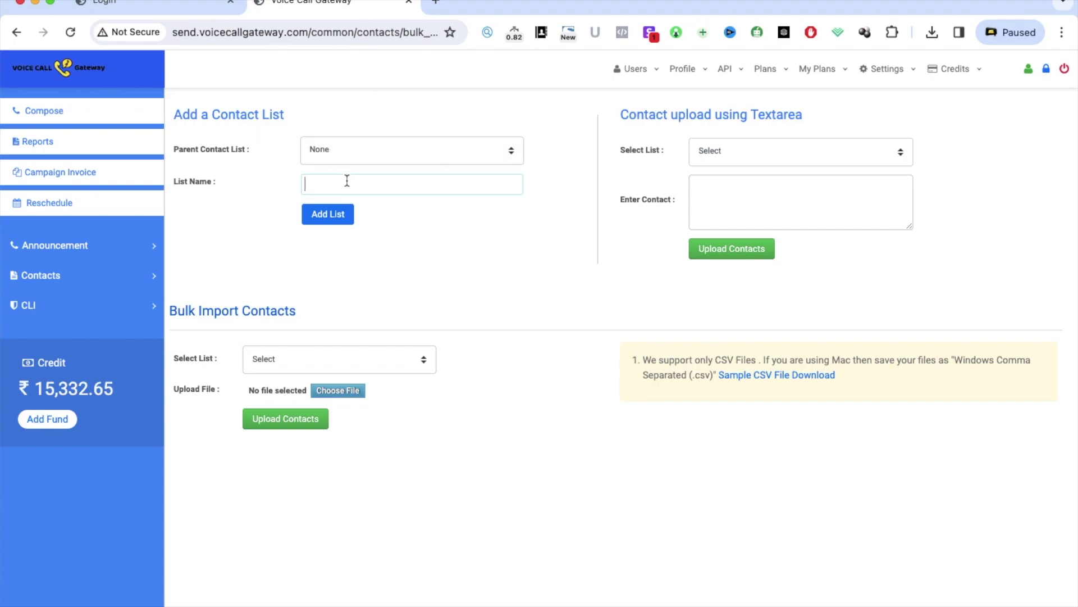
Choose list abc for both the textarea contact upload and the bulk CSV import
click(730, 153)
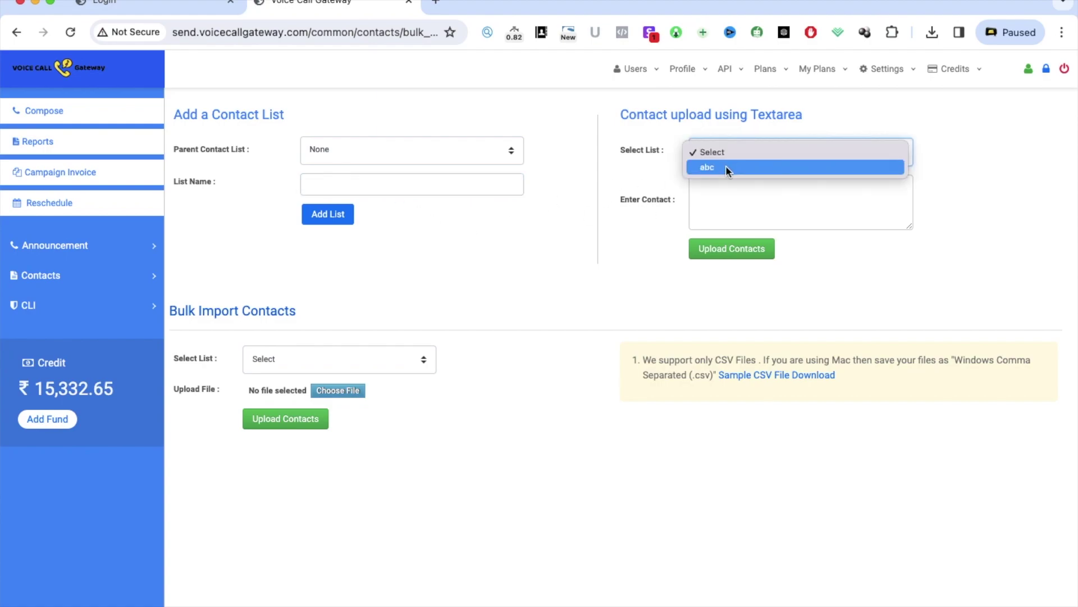
click(726, 167)
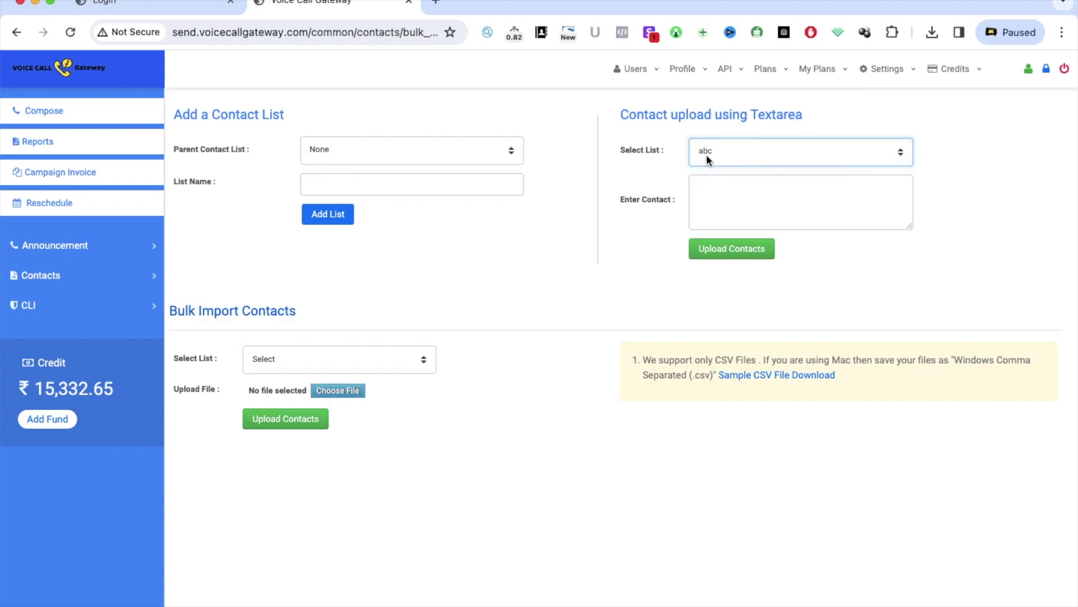
click(715, 201)
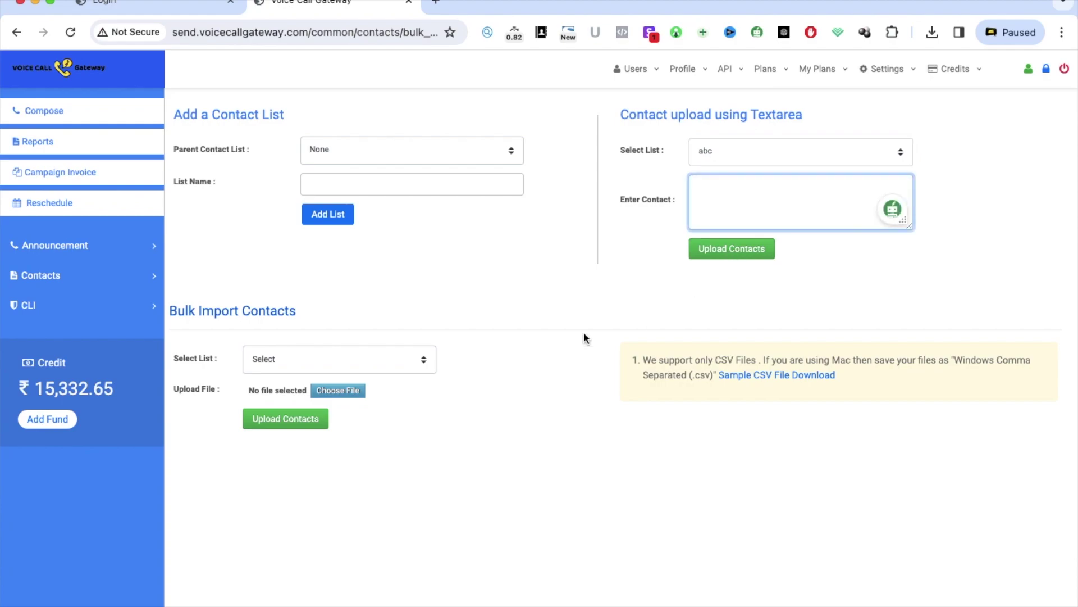
click(290, 352)
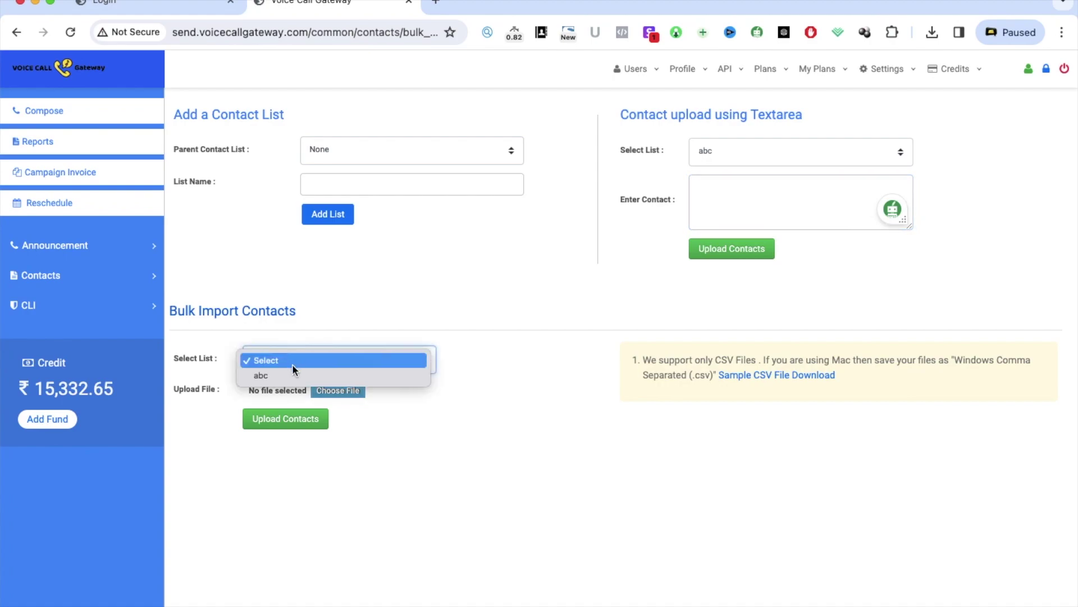
click(284, 373)
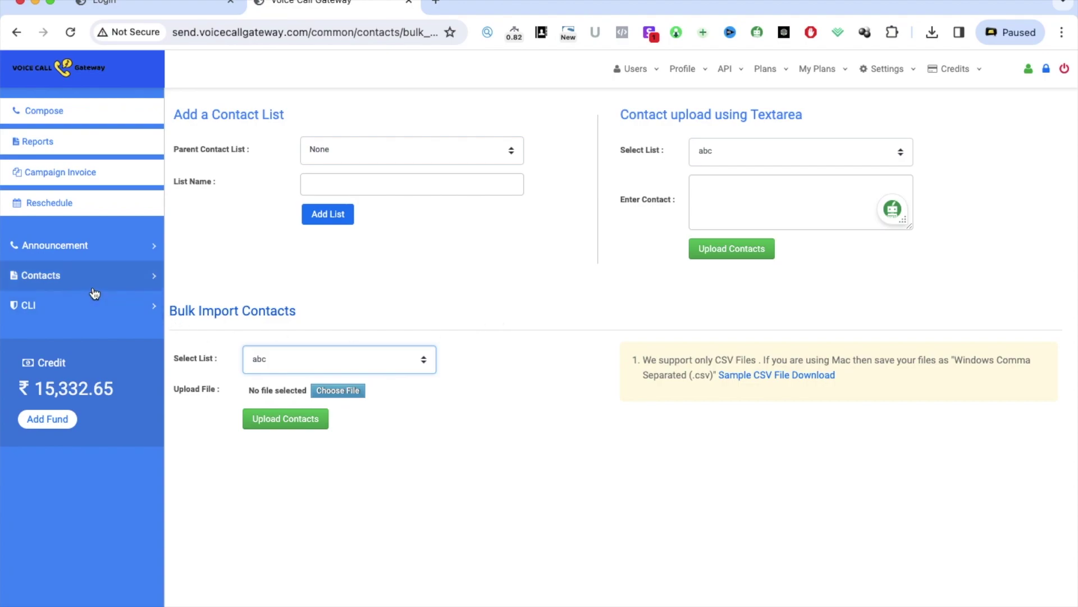
click(80, 257)
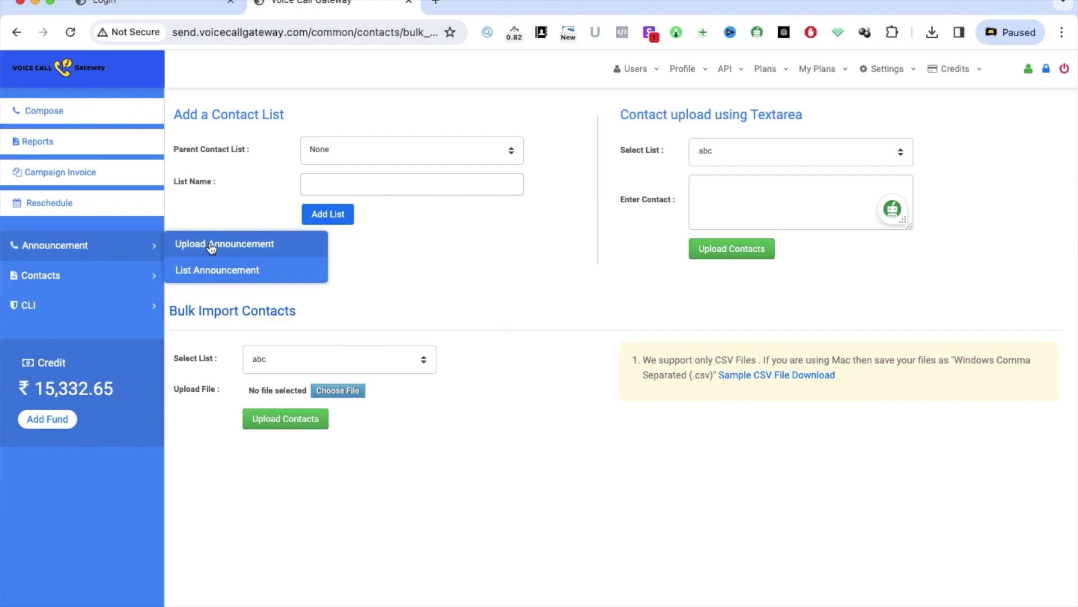
Open the Upload Announcement page from the Announcement menu
click(211, 245)
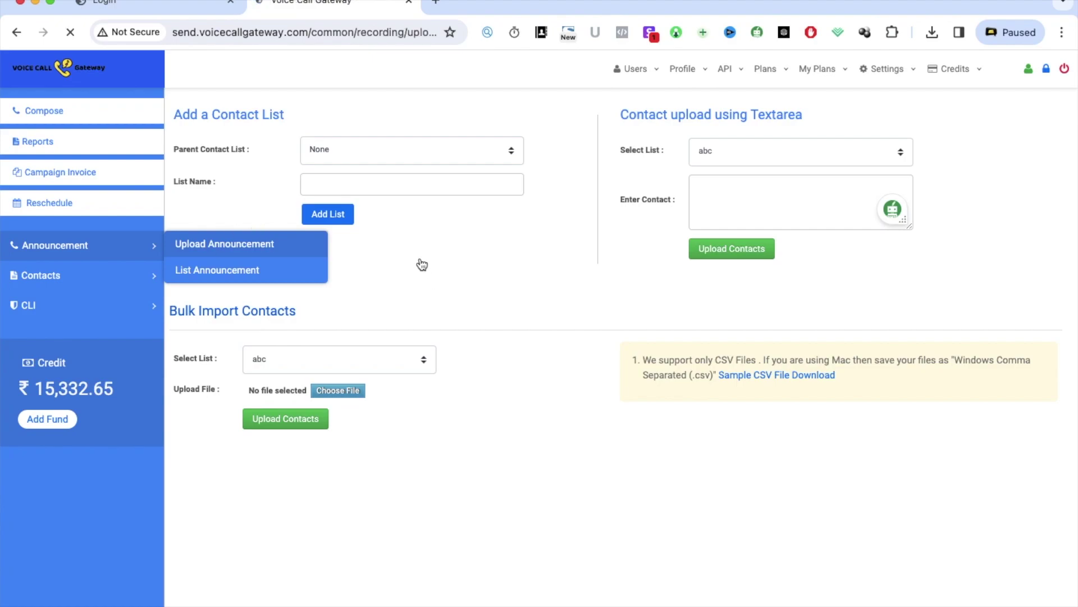